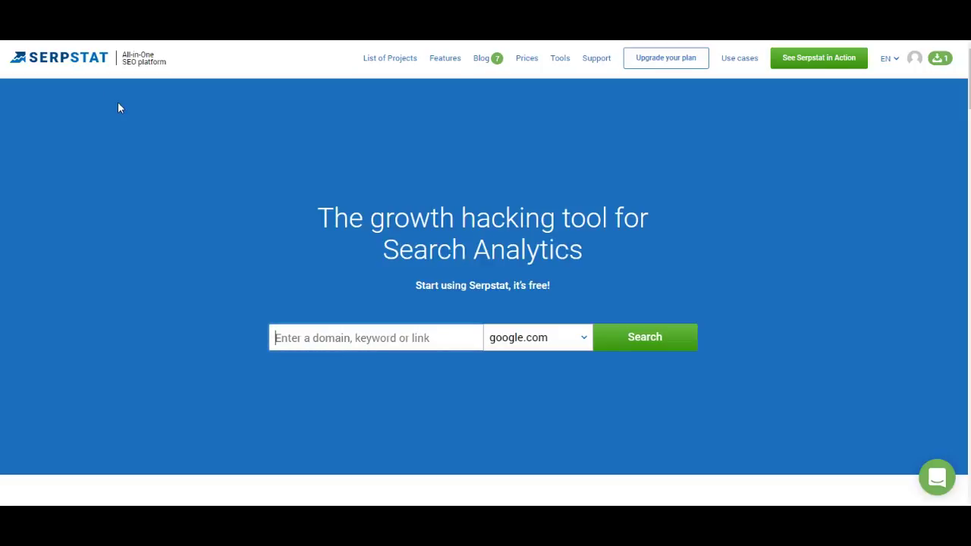
Step: Open the list of projects and start setting up position tracking for wpbeginner.com
left_click(397, 60)
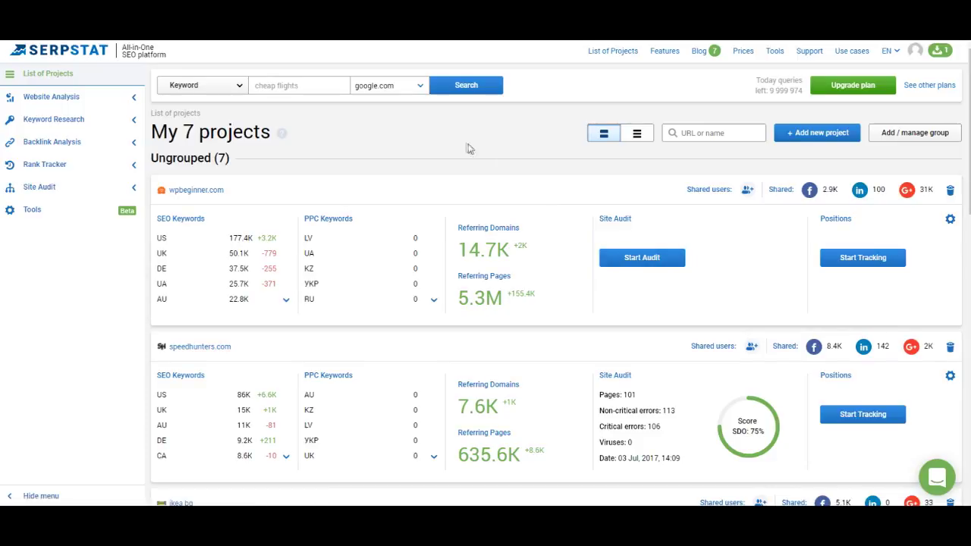
left_click(880, 262)
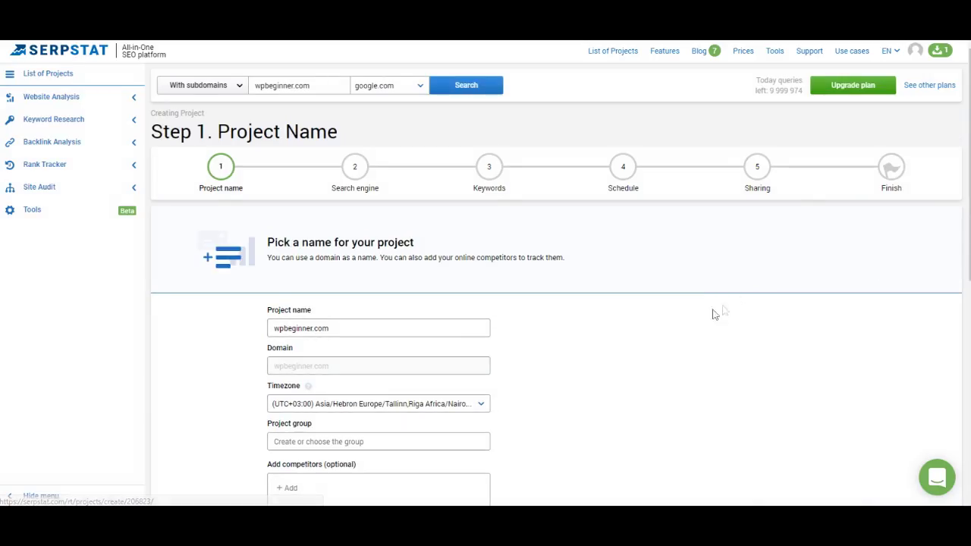
Step: Add siteground.cim and wordpress.org as the project's competitors and continue to the search engine settings
scroll(695, 326, "down", 2)
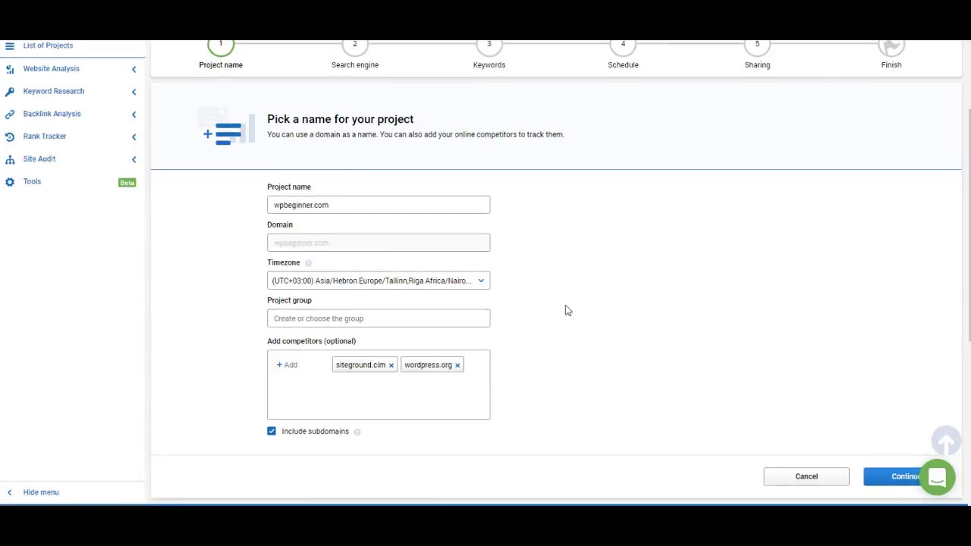
scroll(566, 310, "down", 2)
scroll(509, 357, "up", 1)
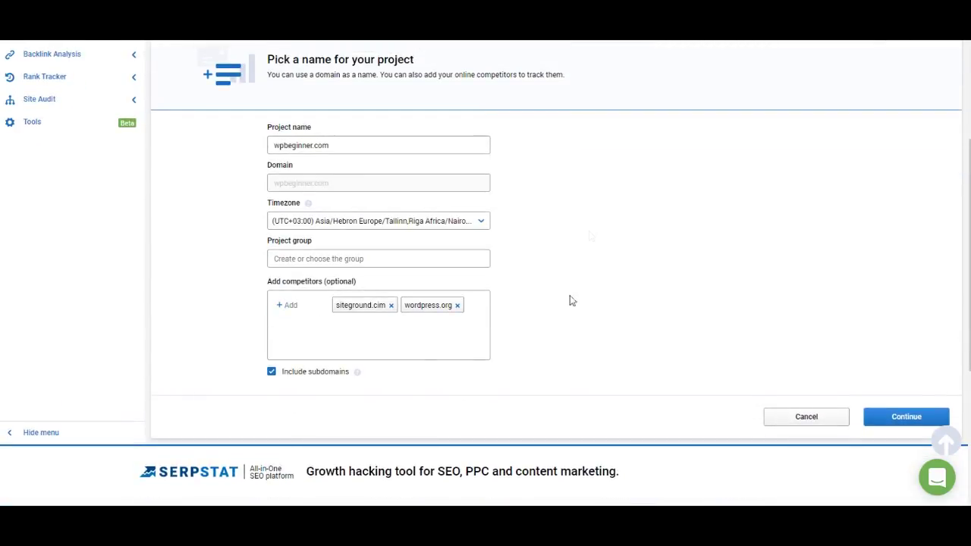
left_click(271, 373)
scroll(697, 293, "up", 3)
scroll(819, 325, "down", 3)
left_click(904, 417)
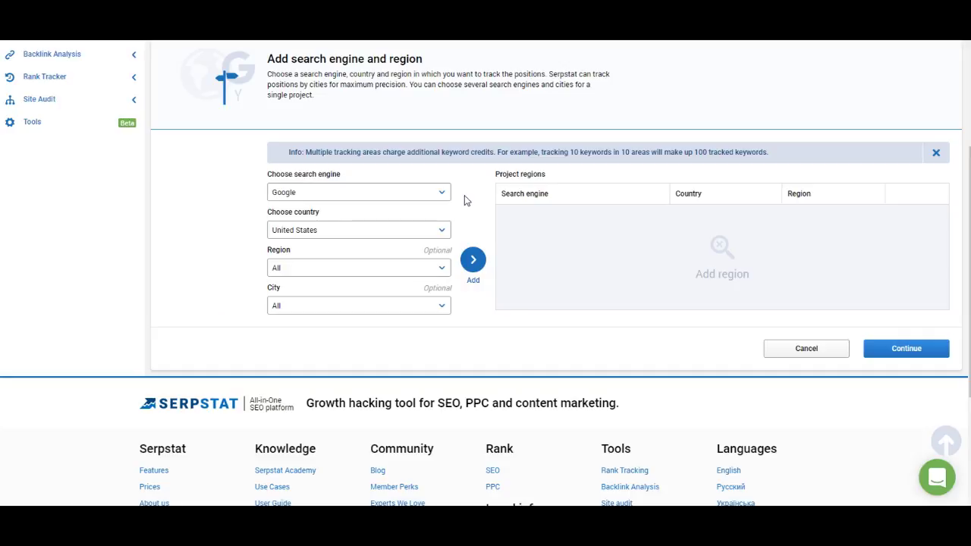
Step: Add Los Angeles, California, United States on Google as a tracking region of the project
left_click(440, 268)
left_click(443, 268)
left_click(414, 269)
left_click(307, 423)
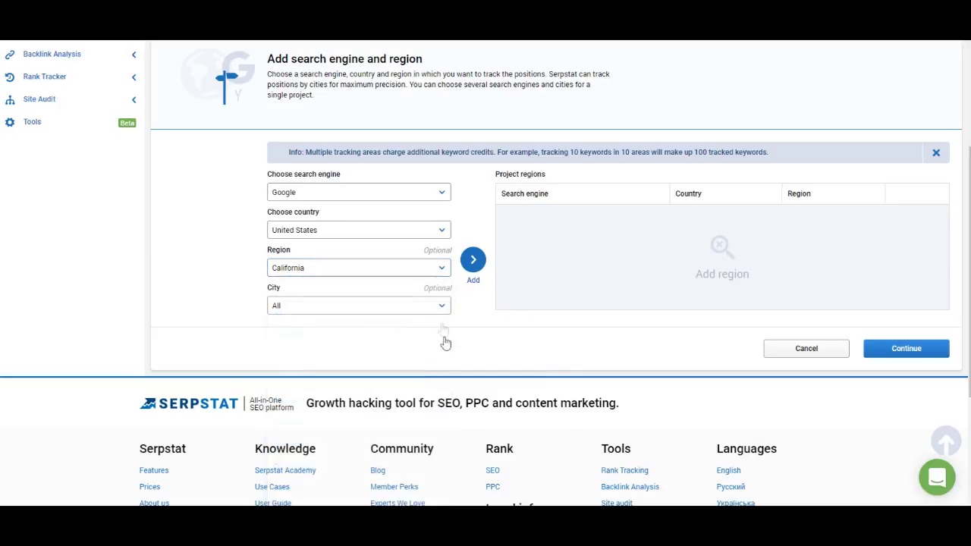
left_click(444, 311)
type("los")
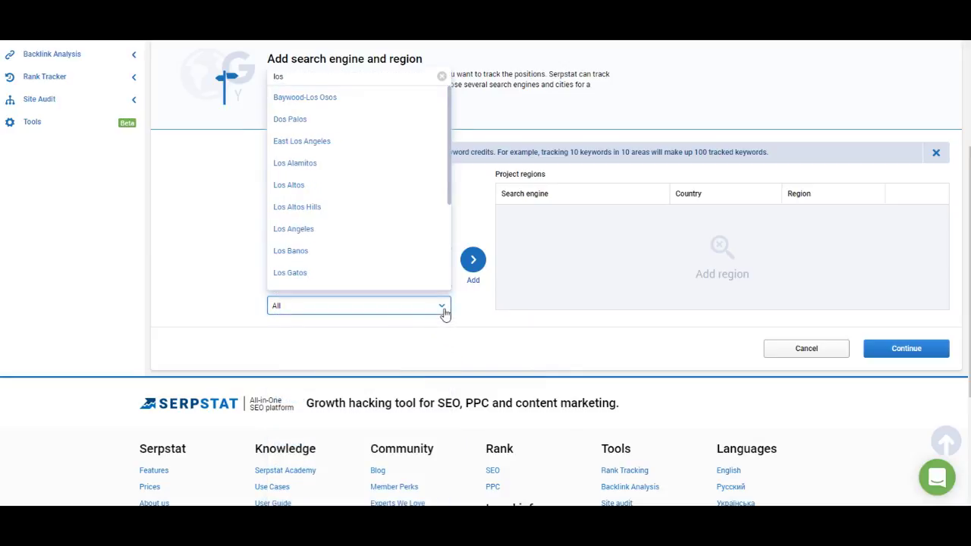
left_click(317, 232)
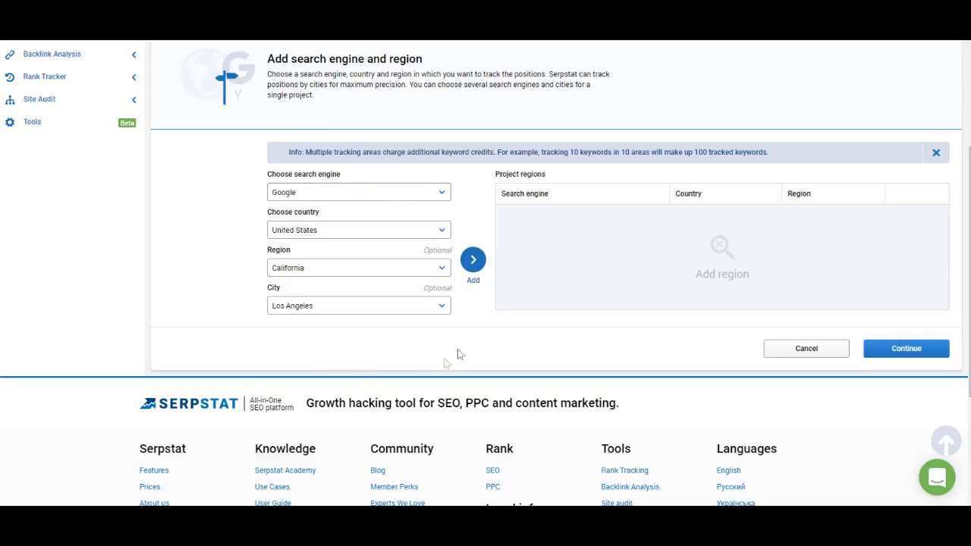
left_click(474, 261)
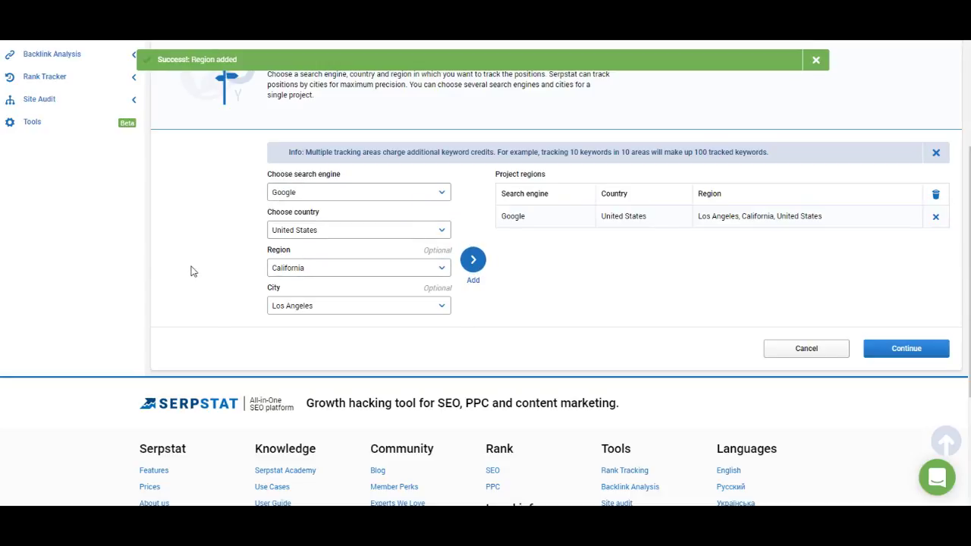
Step: Add Miami, Florida, United States on Google as another project region and continue to the keyword setup
scroll(193, 265, "down", 2)
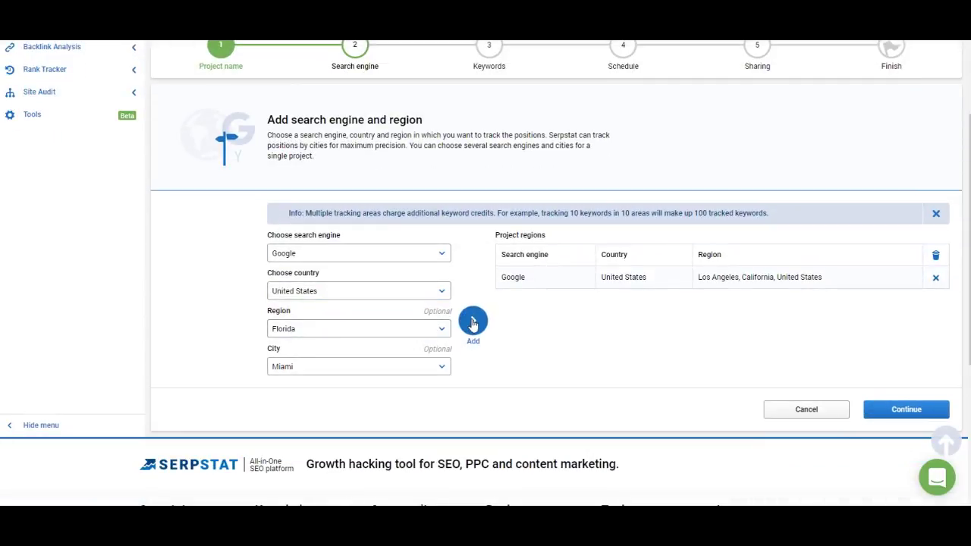
left_click(472, 322)
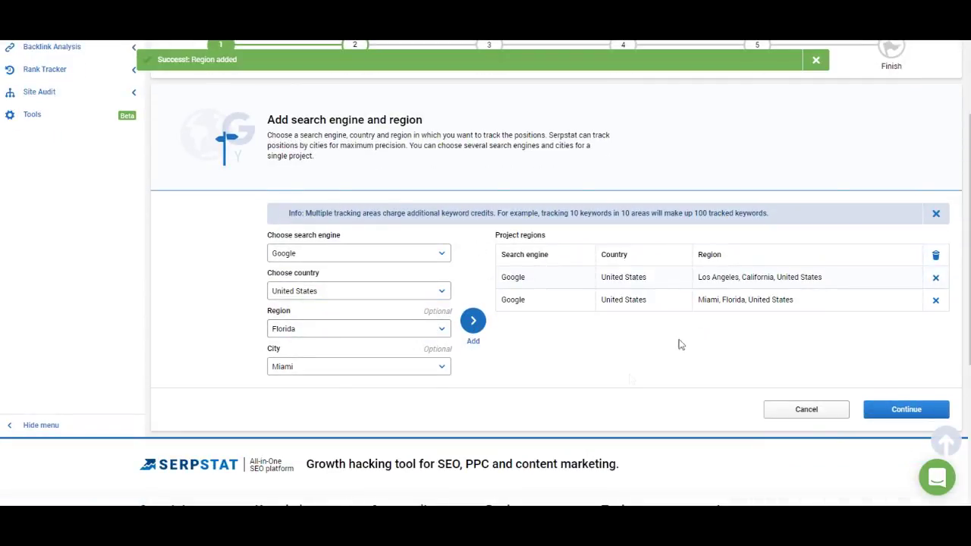
left_click(904, 407)
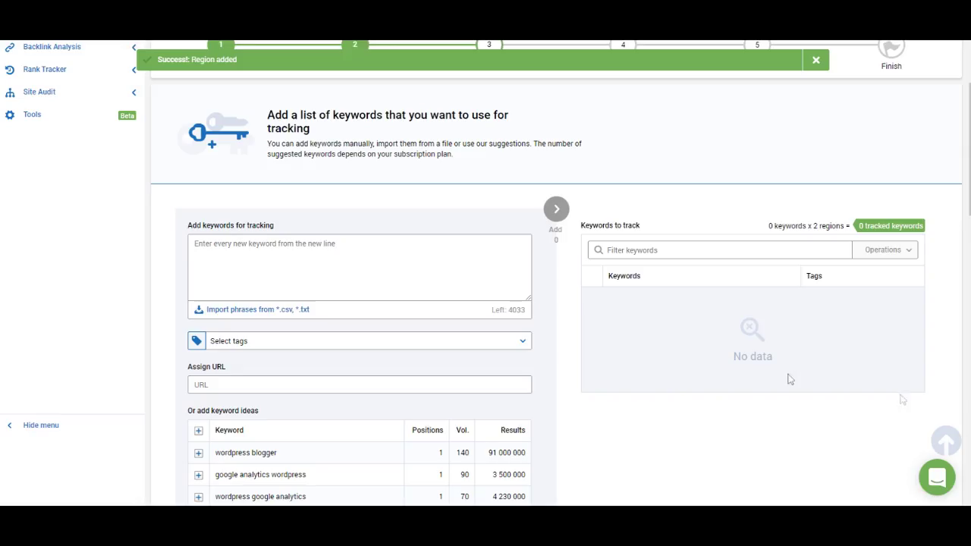
Step: Examine the ways of adding tracking keywords, including manual entry, file import and the suggested keyword ideas
scroll(583, 364, "up", 2)
scroll(568, 389, "down", 2)
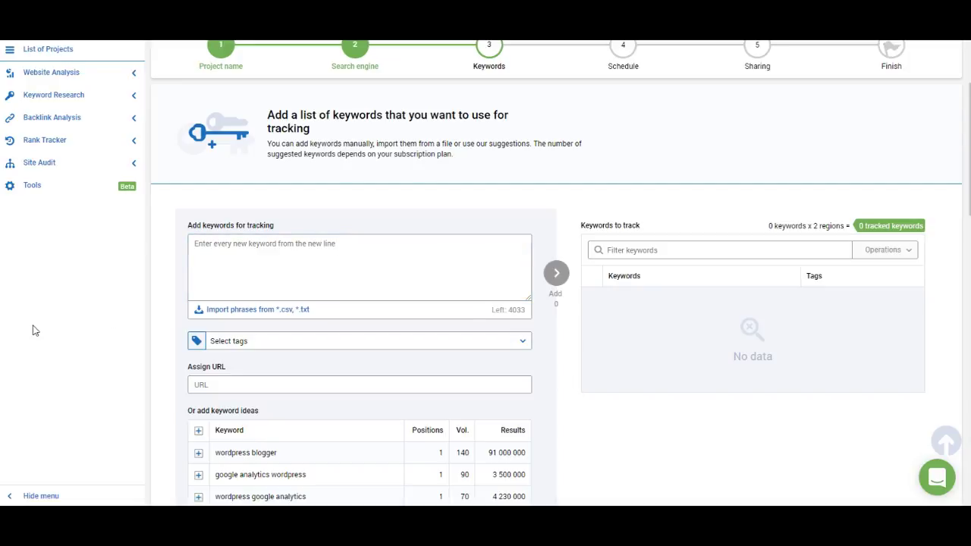
scroll(84, 326, "down", 5)
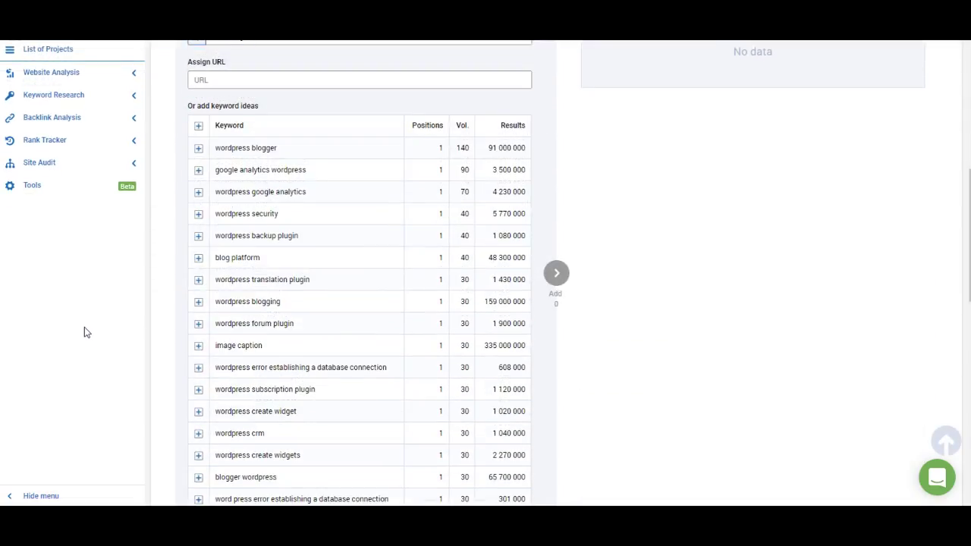
scroll(84, 332, "down", 3)
scroll(130, 369, "up", 7)
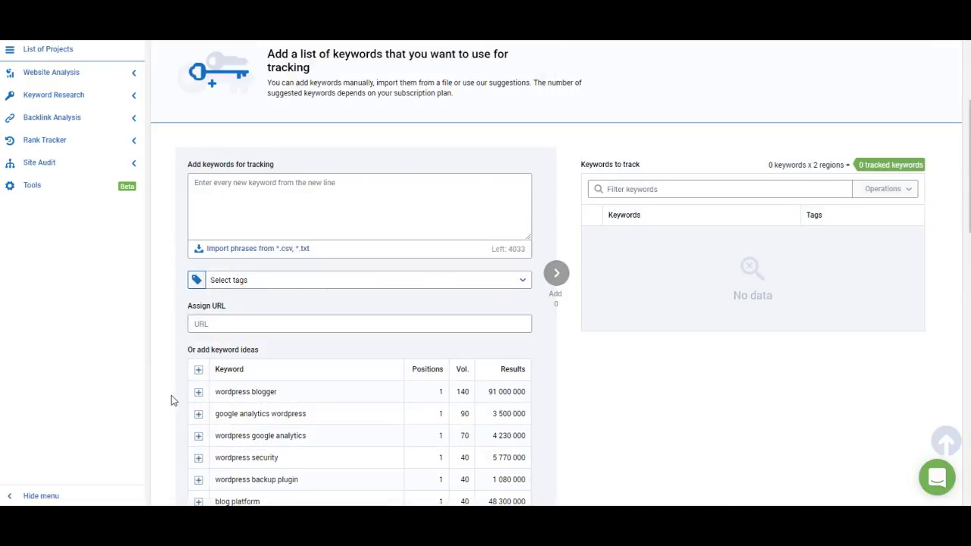
scroll(171, 400, "up", 3)
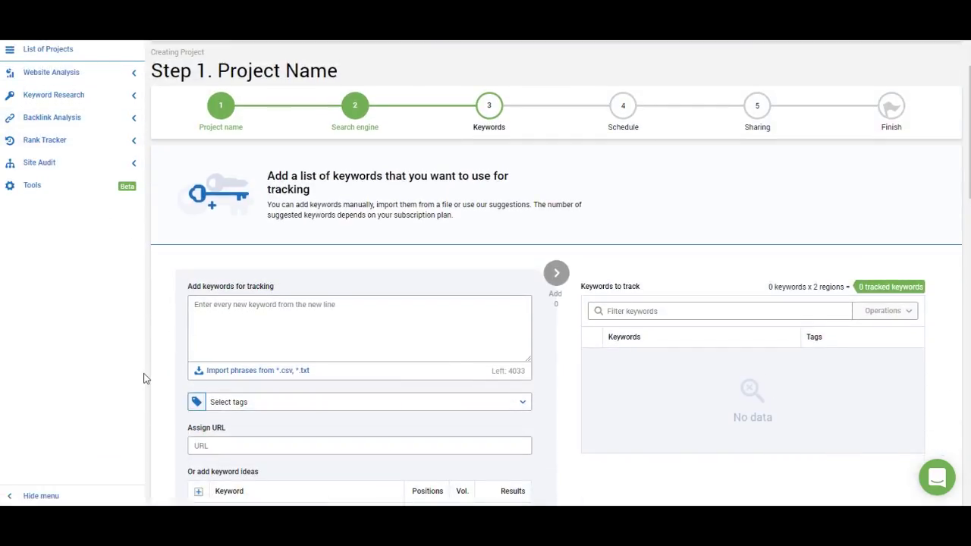
left_click(237, 313)
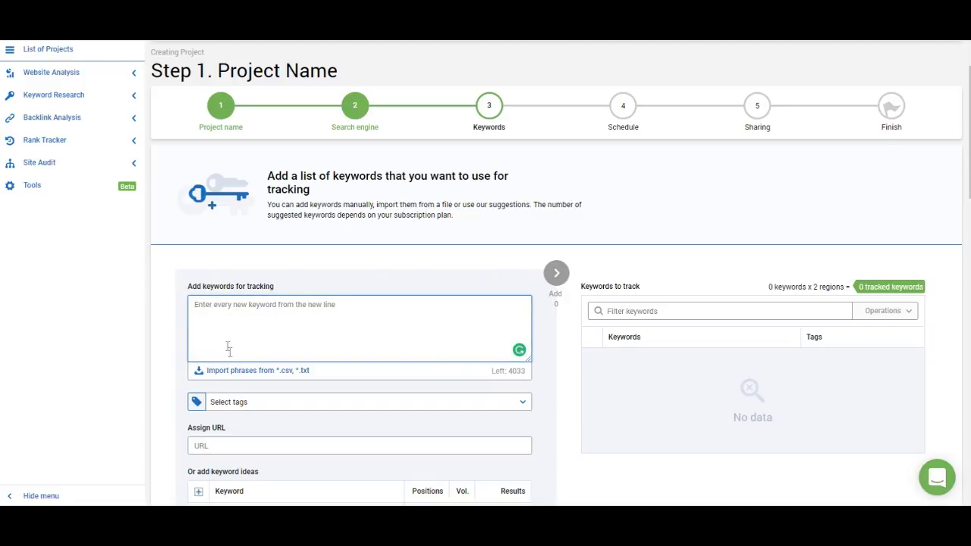
left_click(152, 314)
scroll(154, 296, "down", 2)
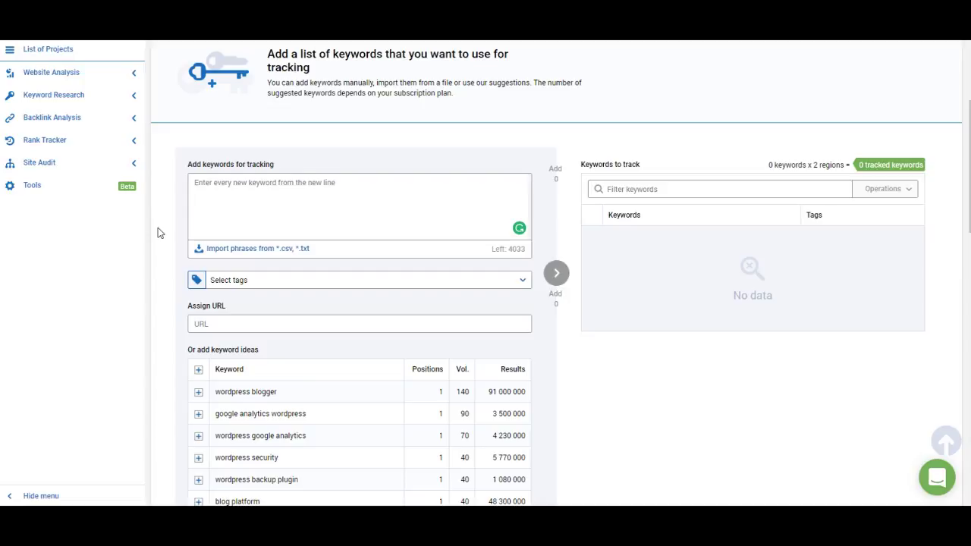
Step: Paste the first keyword list, assign it a new tag "general", and add it to the keywords to track
left_click(259, 190)
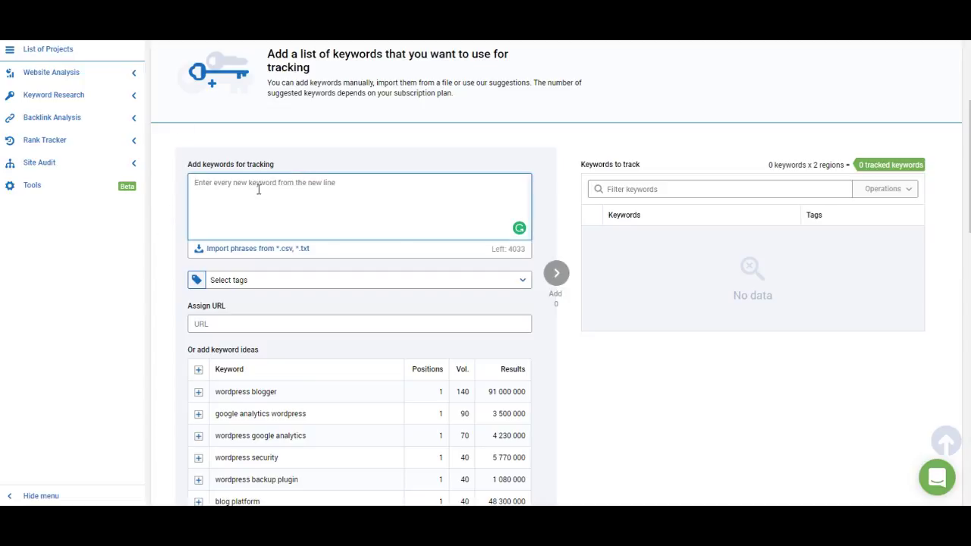
key("ctrl+v")
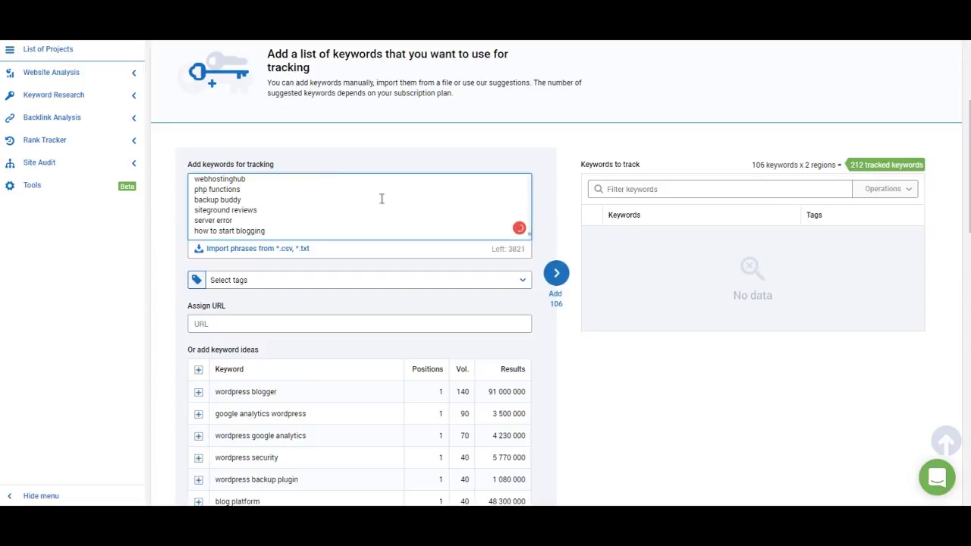
left_click(264, 280)
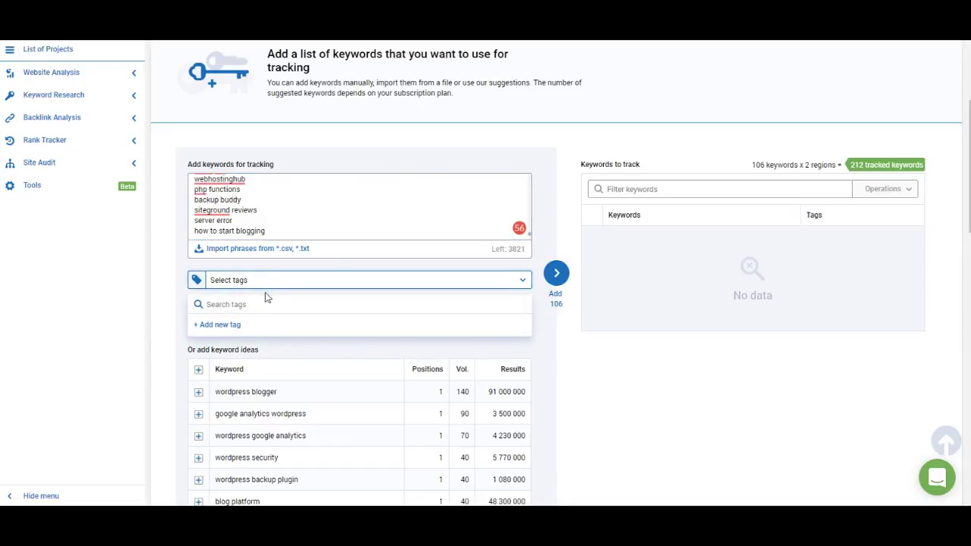
left_click(216, 325)
left_click(336, 279)
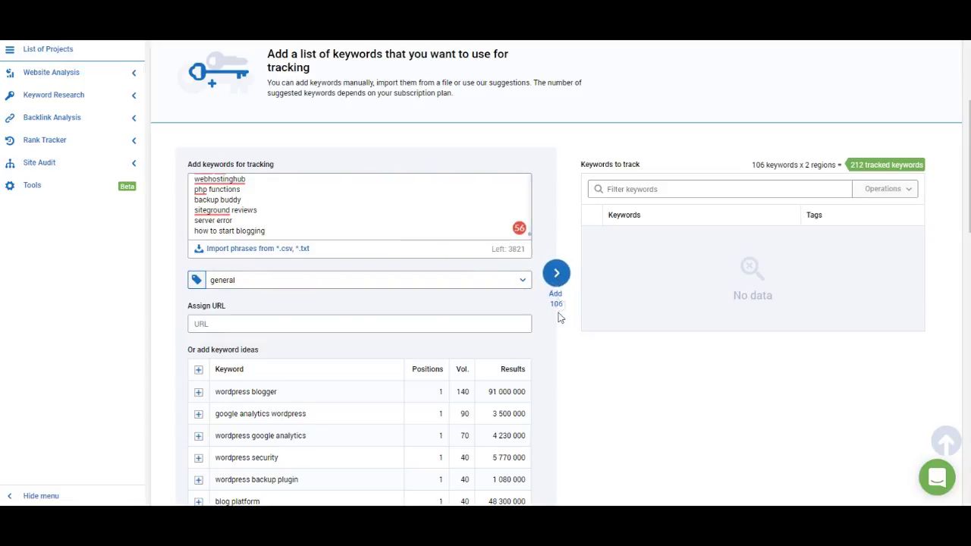
left_click(556, 274)
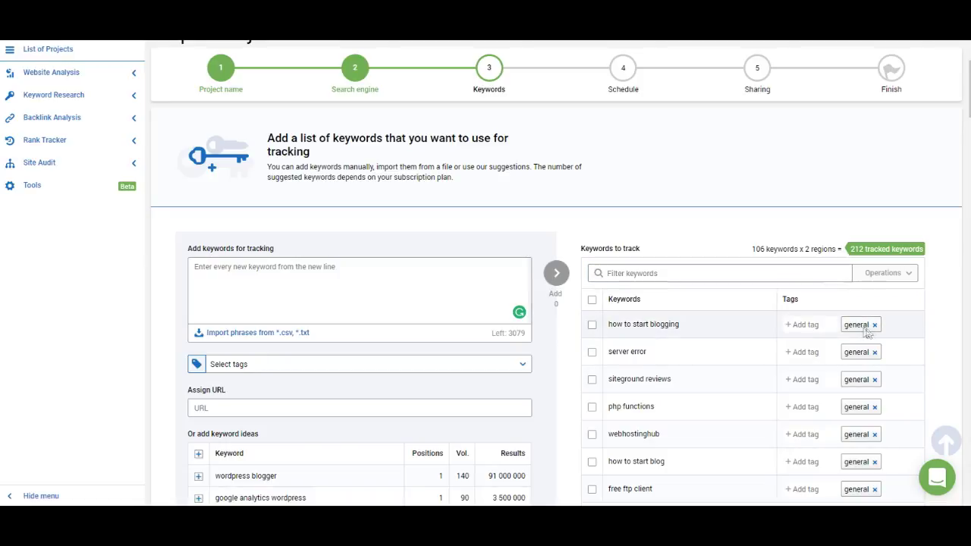
left_click(846, 276)
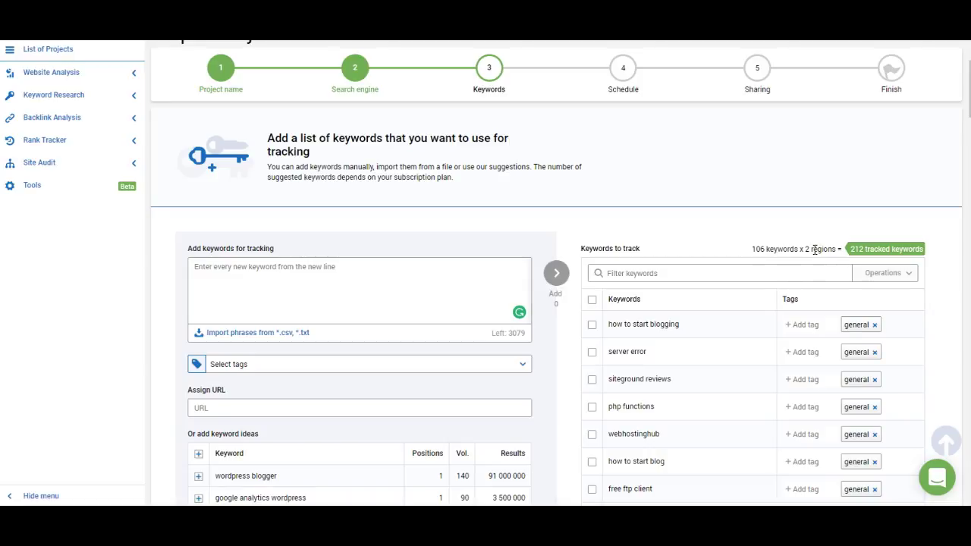
Step: Paste the WordPress keyword list, assign it a new tag "wordpress", and add it to the keywords to track
left_click(314, 267)
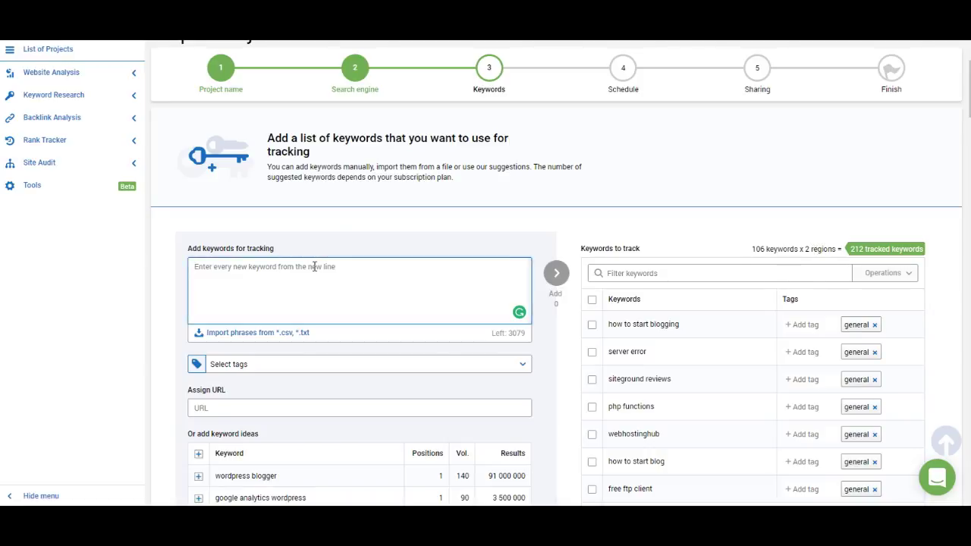
key("ctrl+v")
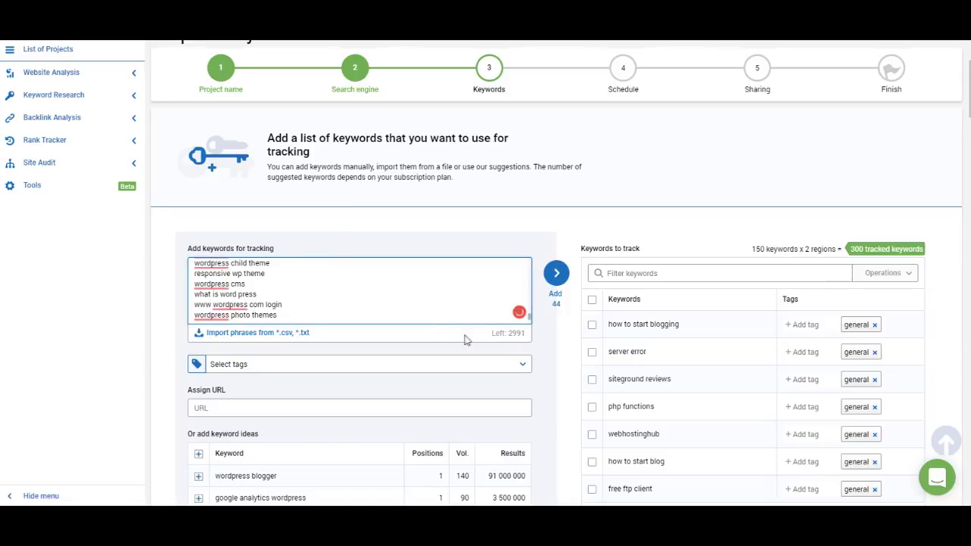
left_click(319, 364)
type("wo")
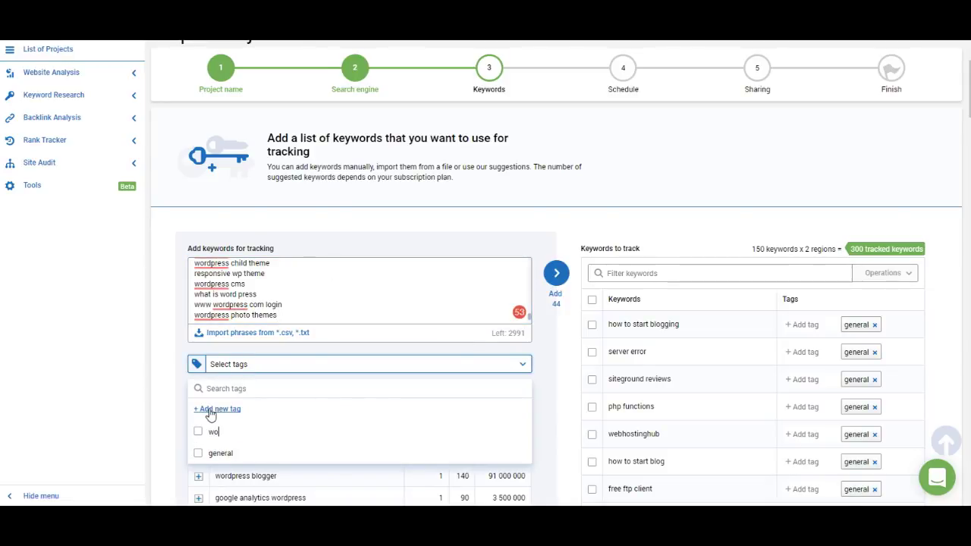
type("rdpress")
left_click(282, 429)
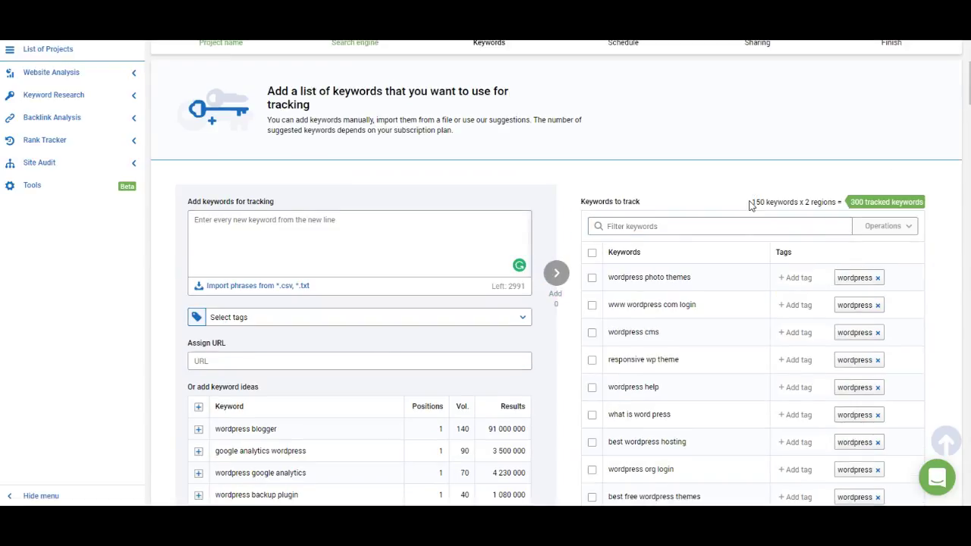
Step: Check through the tagged keywords to track and continue to the tracking schedule
scroll(879, 165, "down", 3)
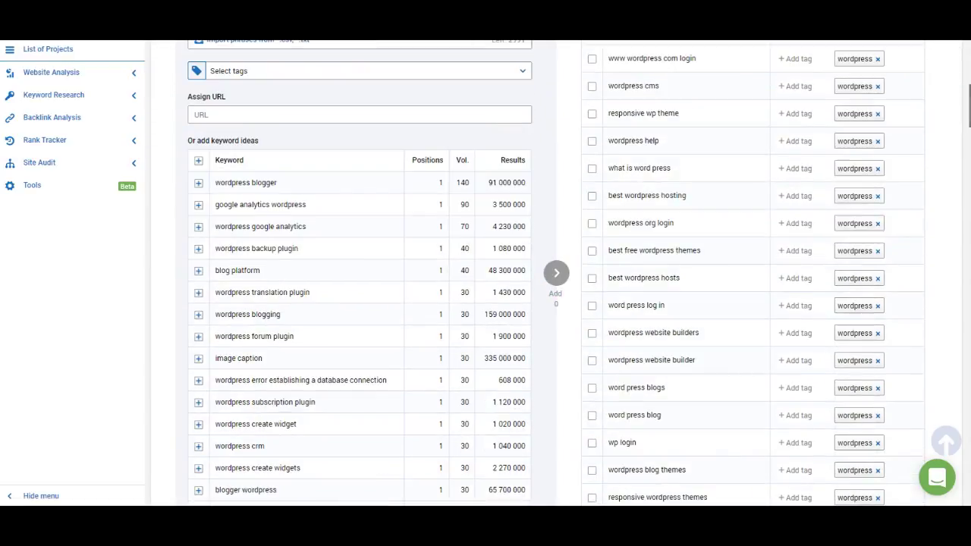
scroll(857, 136, "down", 10)
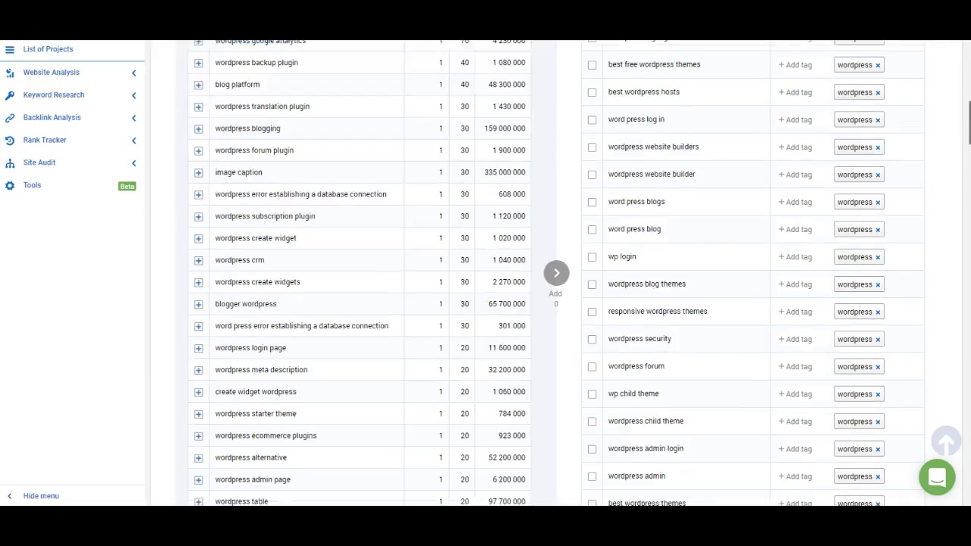
scroll(758, 273, "up", 5)
scroll(485, 273, "up", 15)
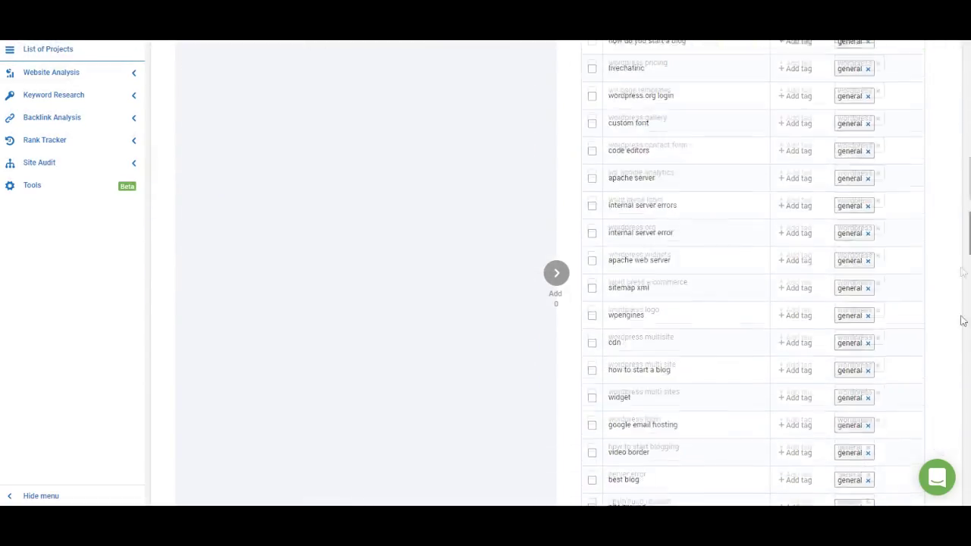
scroll(961, 320, "down", 10)
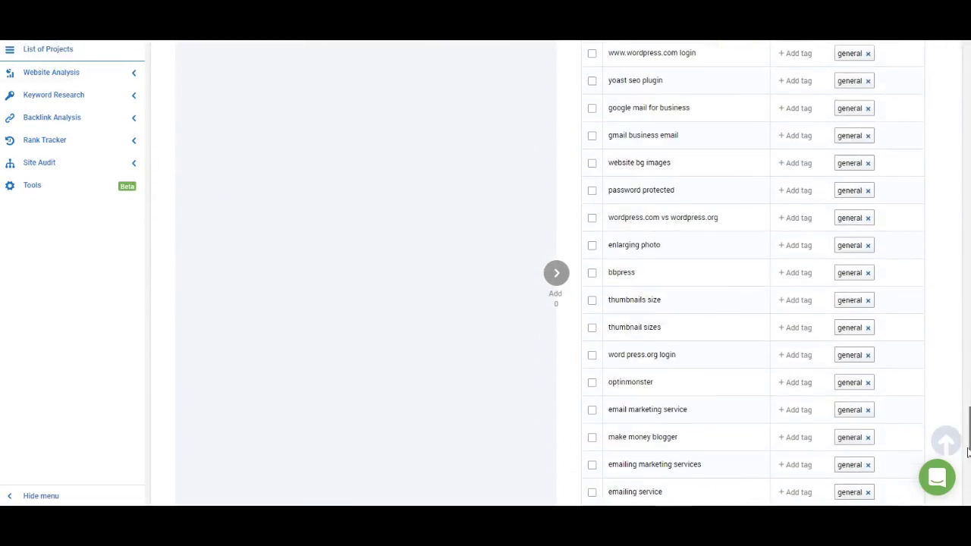
left_click(905, 168)
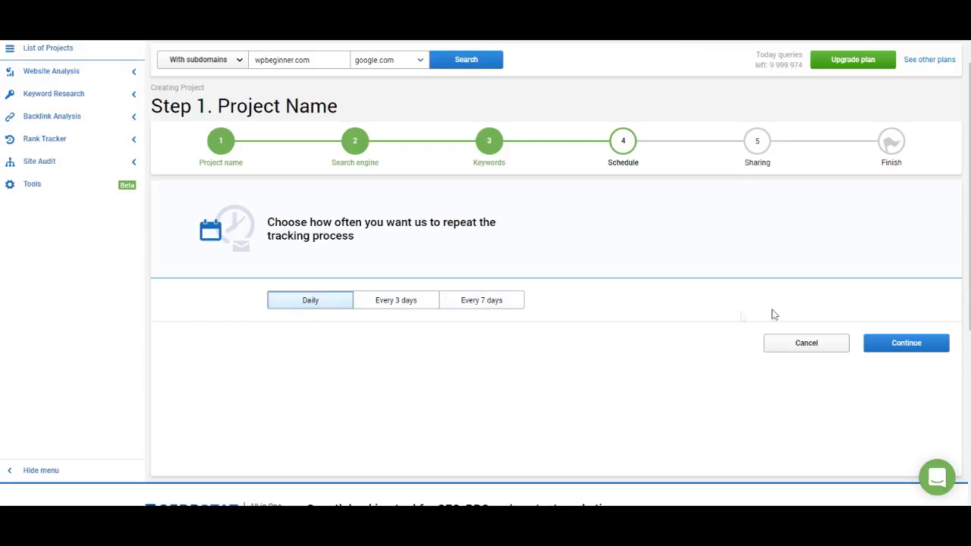
Step: Keep the daily tracking schedule and finish creating the project without inviting any guest users
left_click(906, 343)
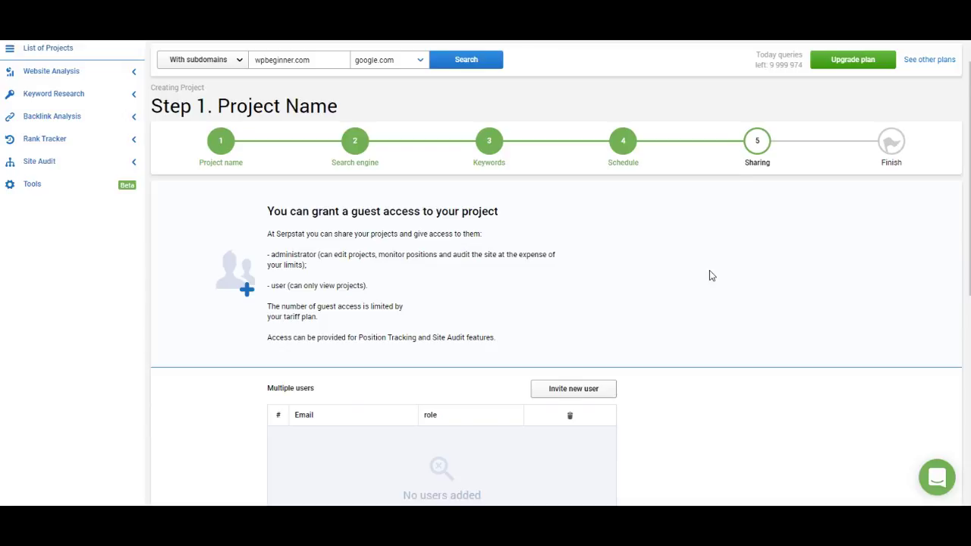
scroll(710, 275, "down", 5)
left_click(910, 321)
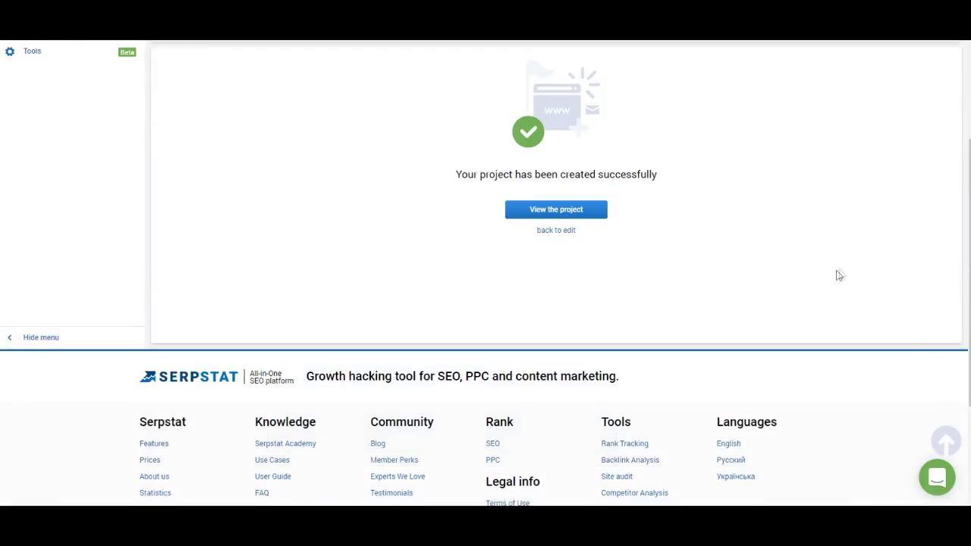
Step: View the newly created project and look through its rank distribution and tagged keyword positions
scroll(838, 276, "up", 2)
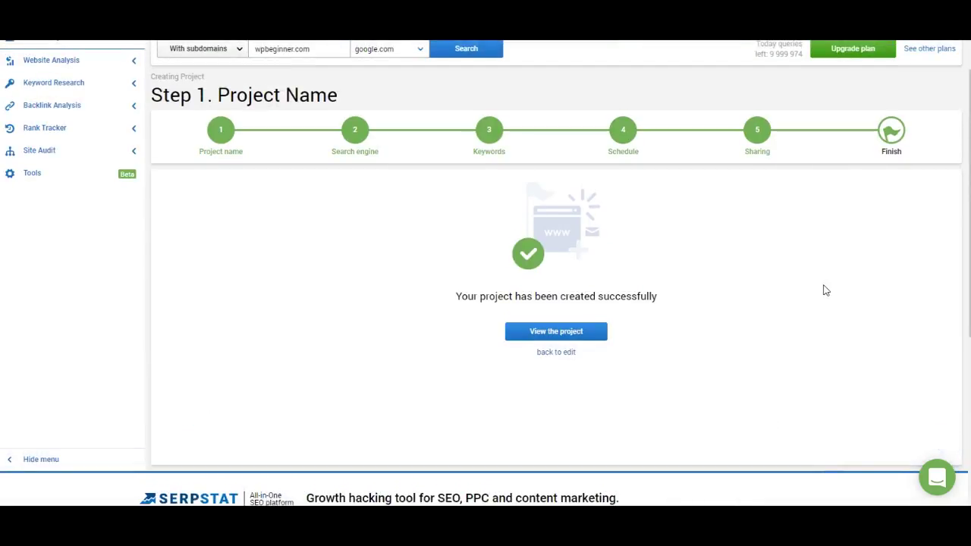
left_click(574, 333)
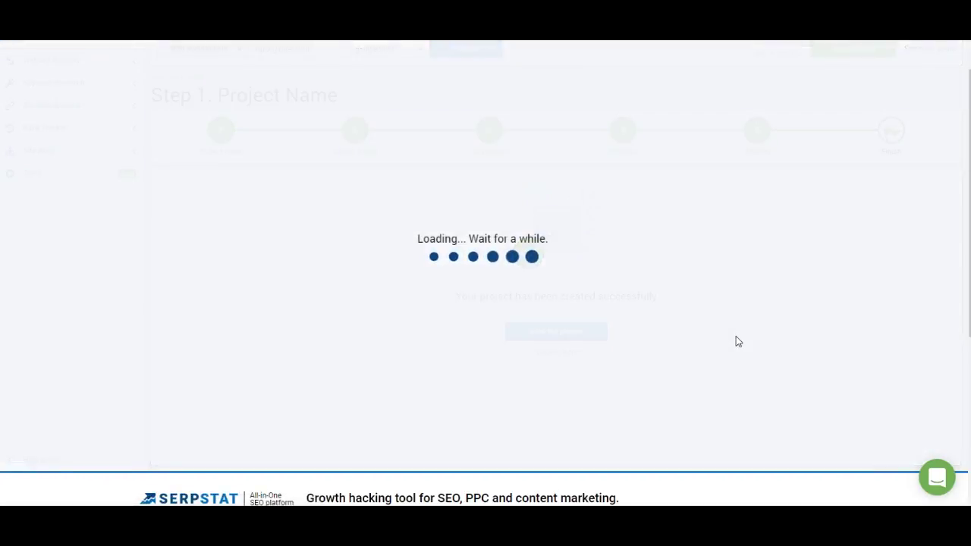
scroll(846, 267, "down", 4)
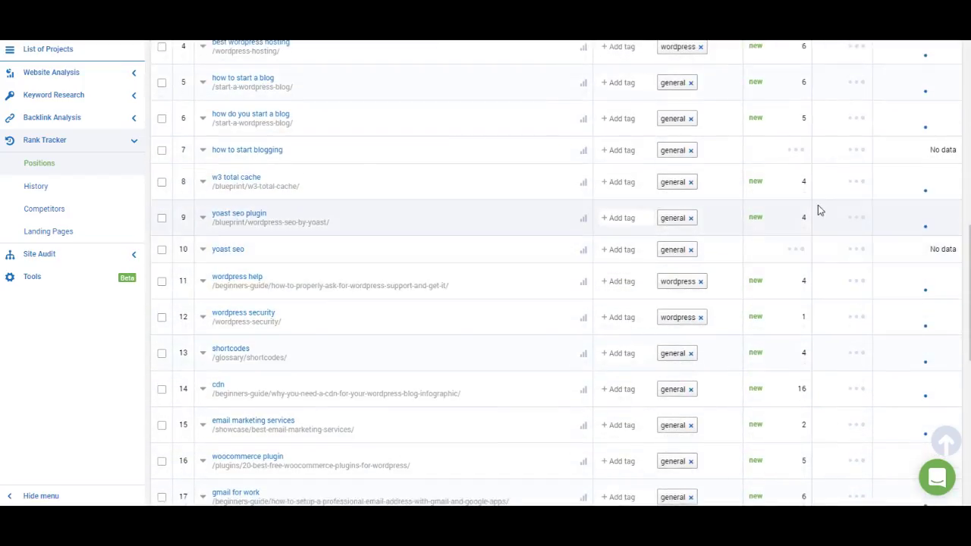
scroll(797, 305, "down", 5)
scroll(818, 321, "up", 5)
scroll(823, 258, "up", 8)
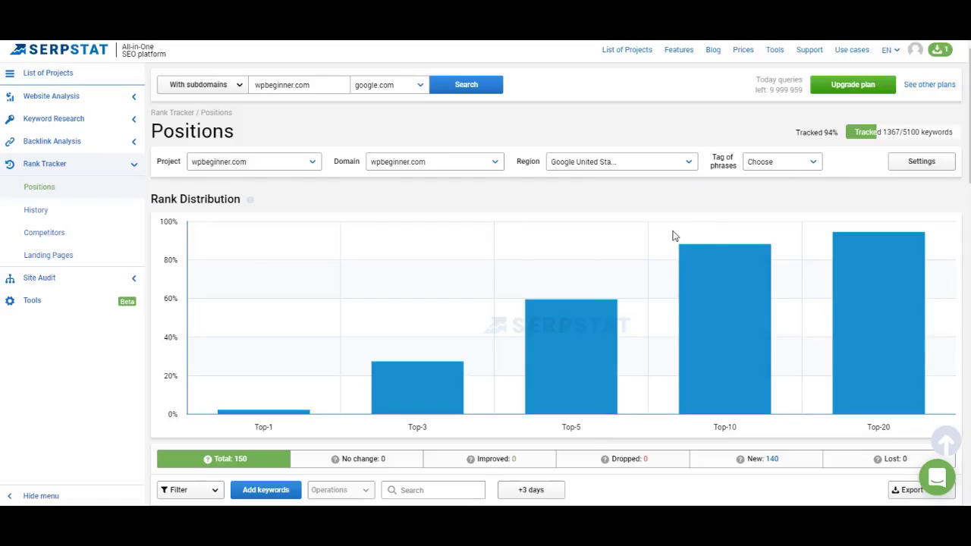
scroll(968, 113, "down", 1)
scroll(555, 273, "up", 1)
Step: Switch to the "ikea bg" project and check which regions and phrase tags it offers
left_click(315, 164)
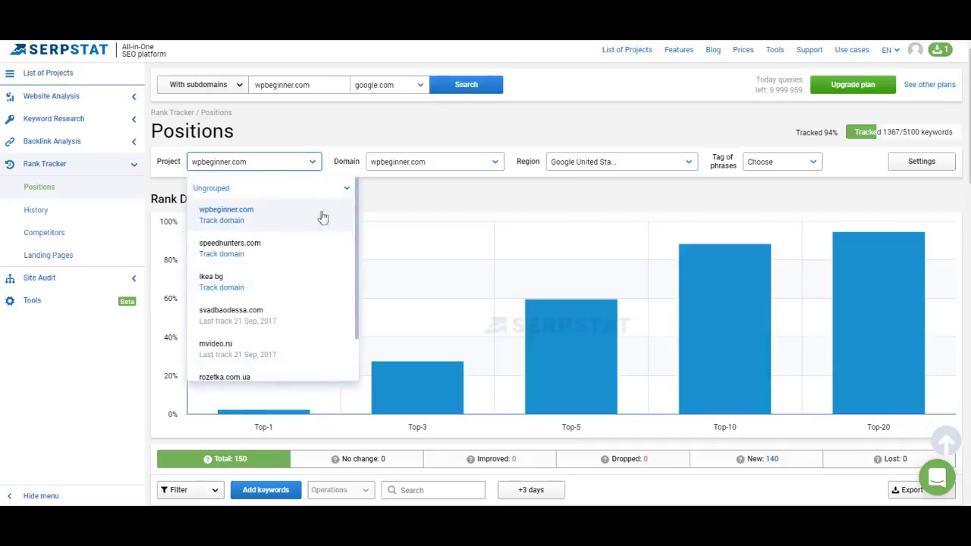
left_click(216, 280)
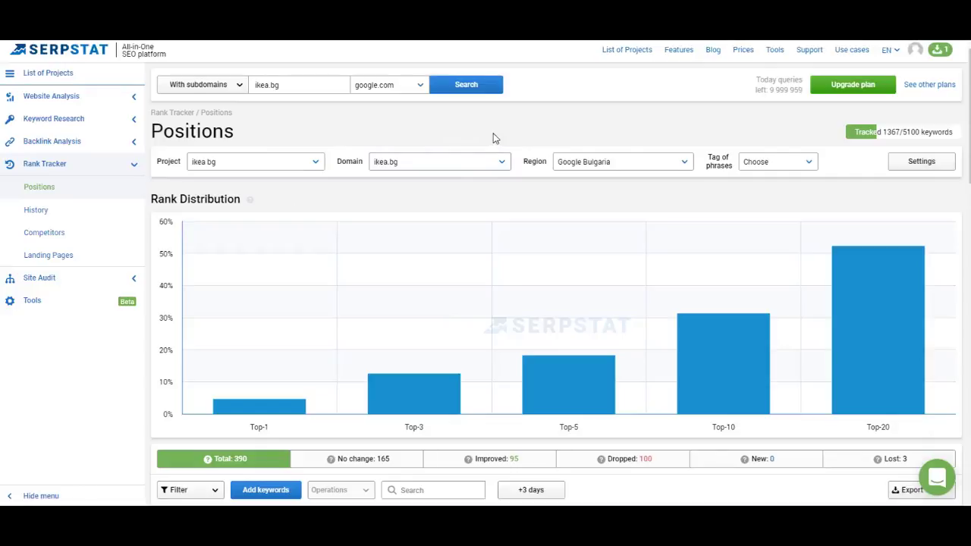
left_click(686, 164)
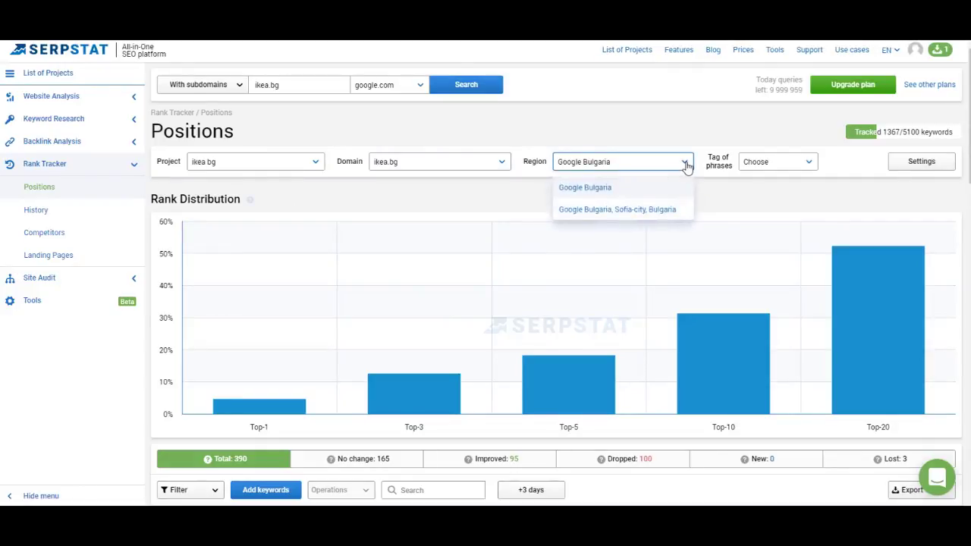
left_click(806, 169)
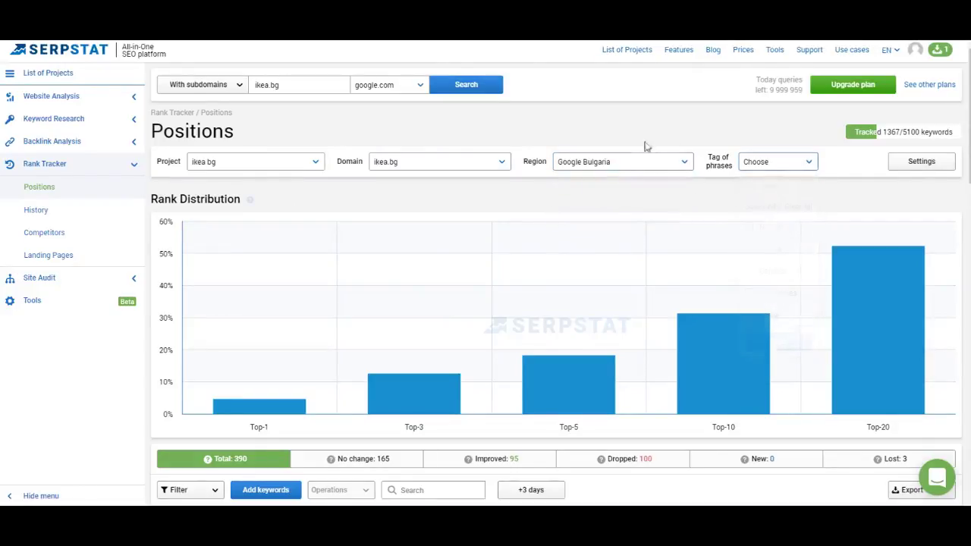
Step: Examine the project's rank distribution chart, position-change groups and keyword table for Google Bulgaria
scroll(672, 265, "down", 10)
scroll(410, 308, "up", 5)
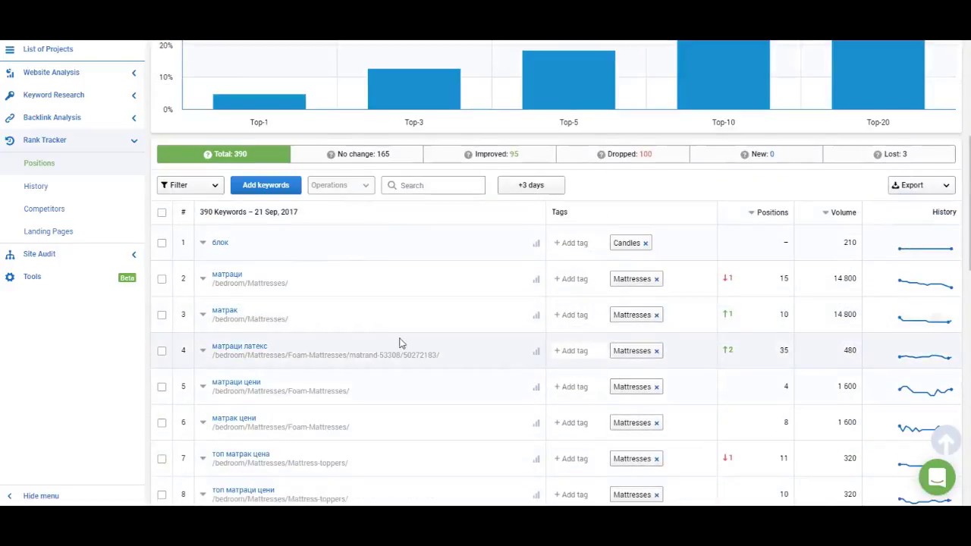
scroll(402, 343, "up", 5)
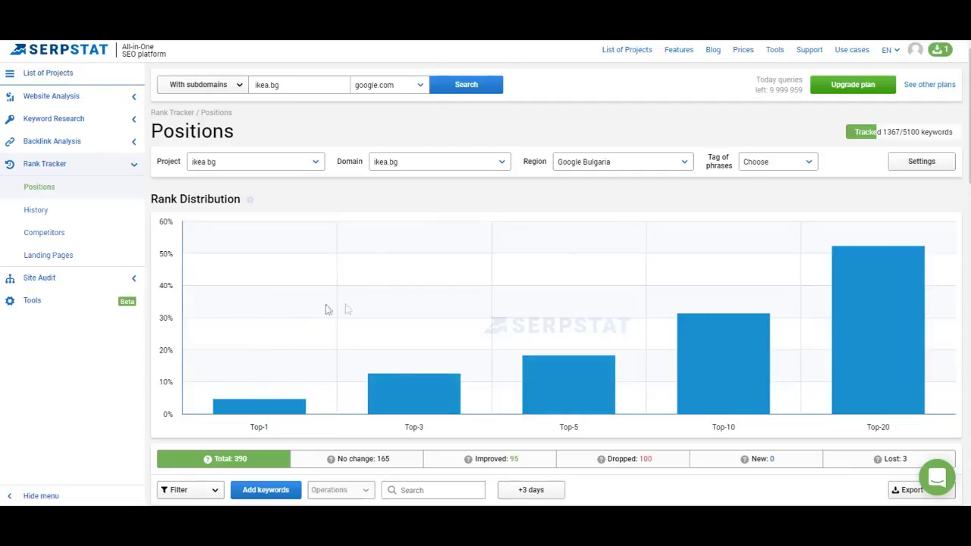
scroll(561, 223, "down", 2)
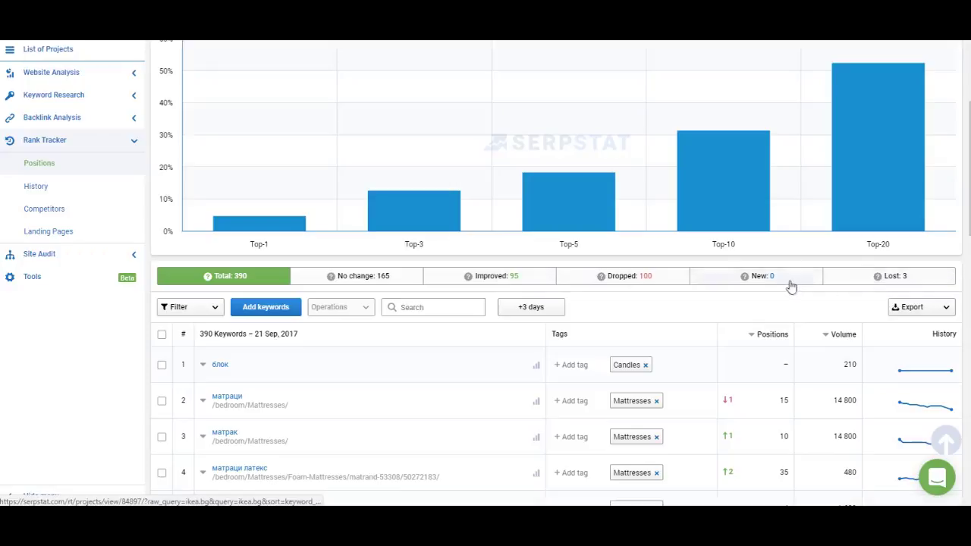
scroll(791, 303, "up", 3)
scroll(796, 377, "down", 3)
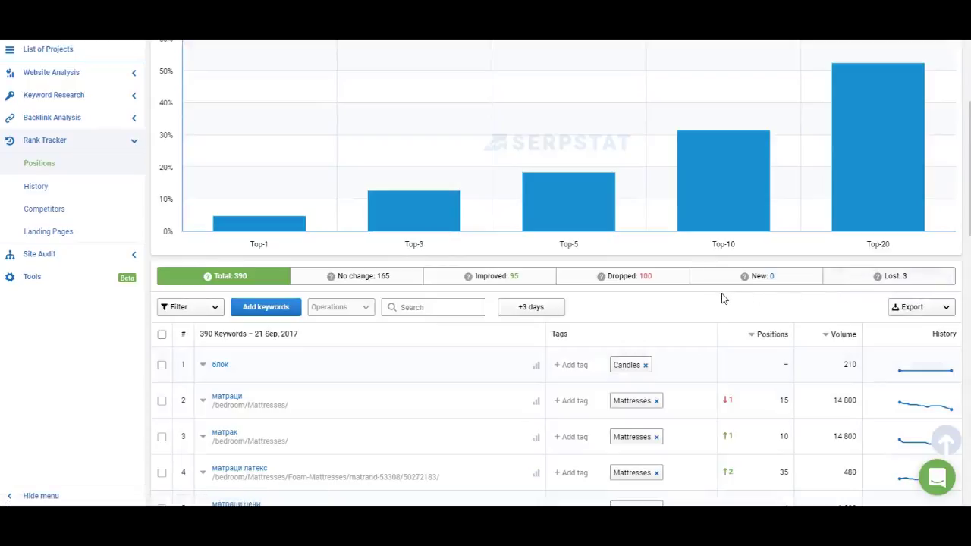
scroll(722, 298, "down", 2)
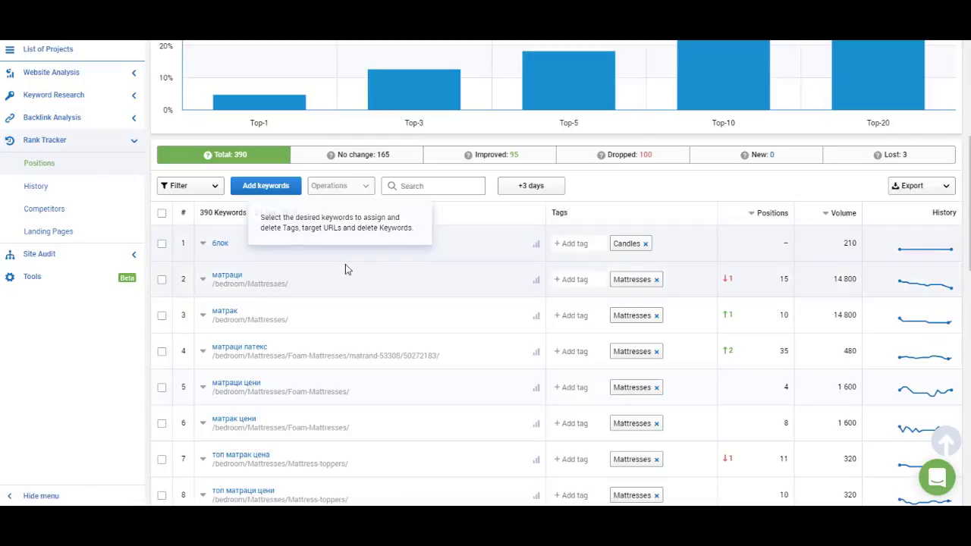
Step: Select the first three keywords and check the bulk operations available for them
left_click(161, 243)
left_click(162, 279)
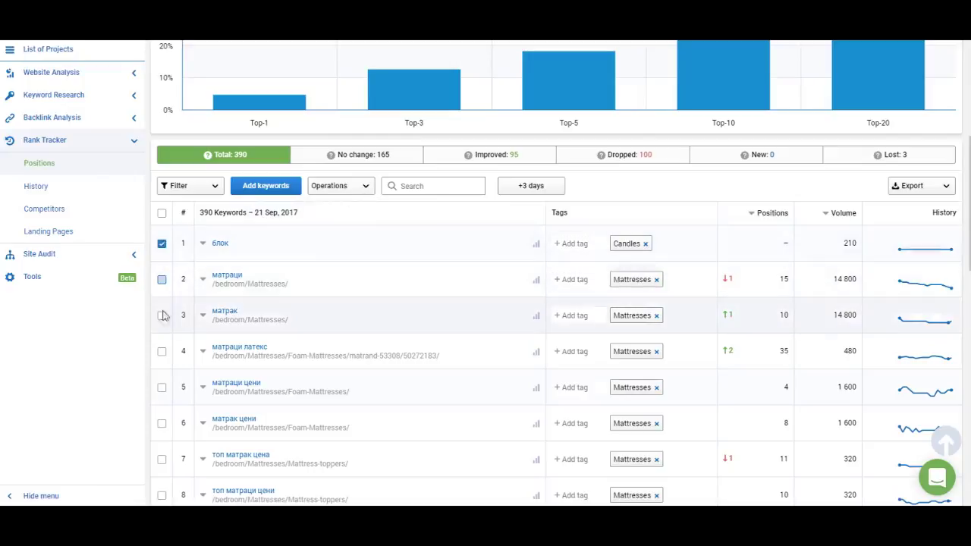
left_click(366, 191)
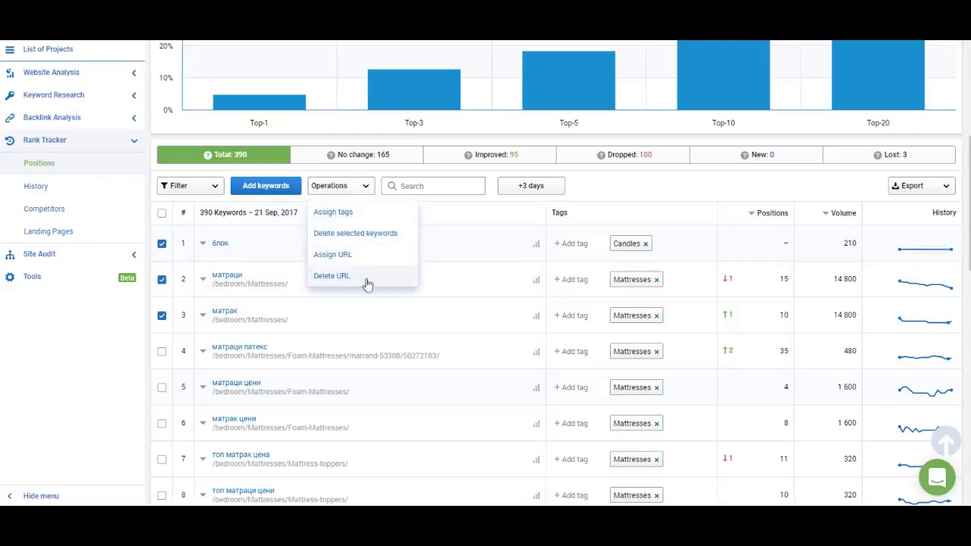
left_click(429, 188)
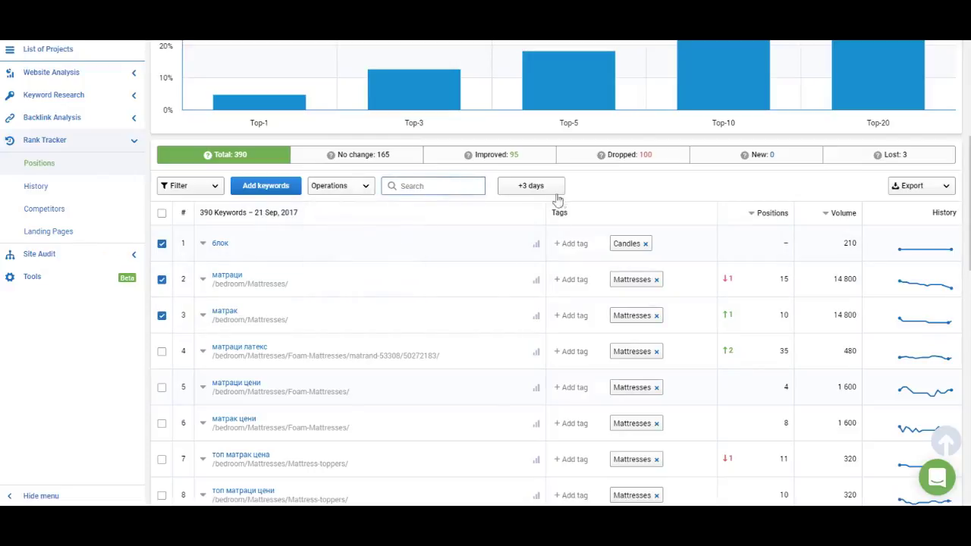
Step: Expand the keyword table by three more days and compare the daily positions across the keywords
left_click(538, 192)
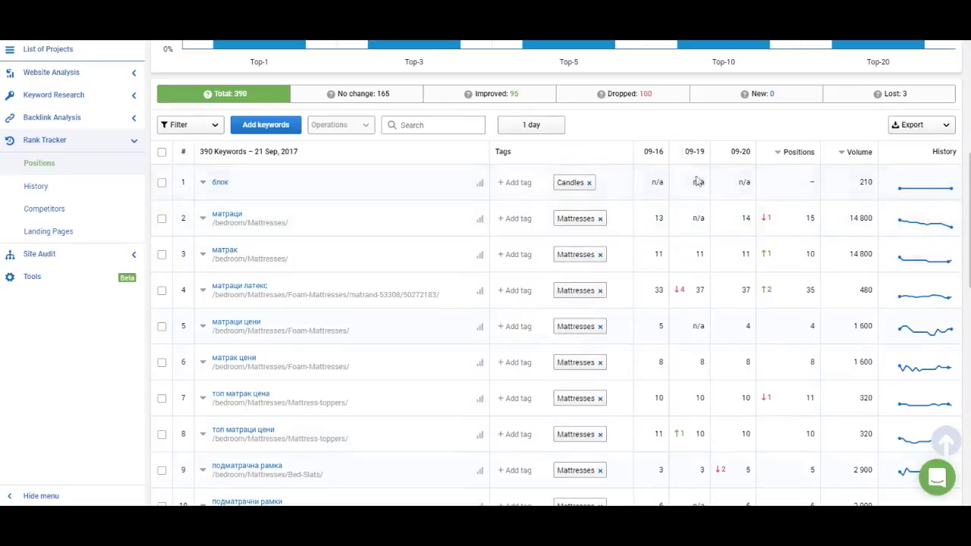
scroll(693, 234, "up", 2)
scroll(744, 260, "down", 1)
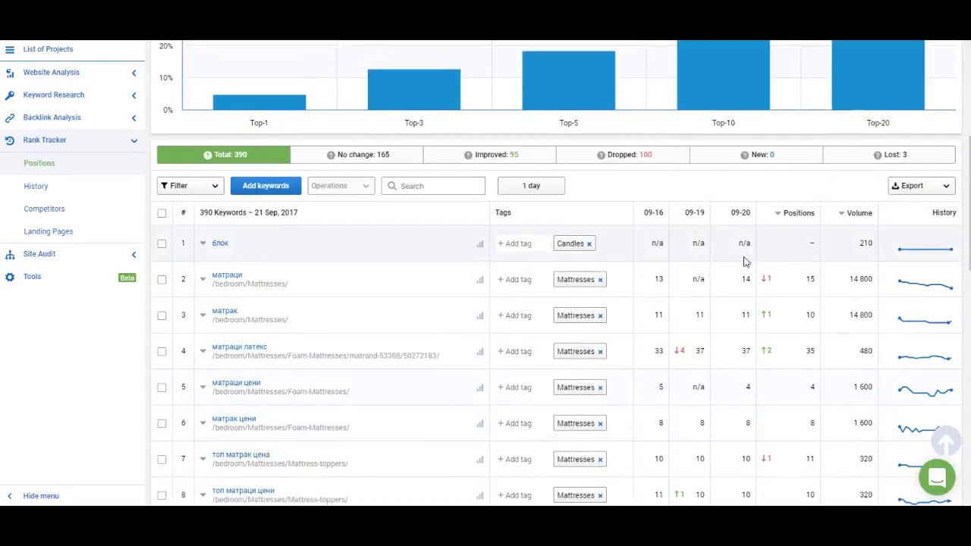
scroll(640, 324, "down", 2)
scroll(640, 324, "up", 2)
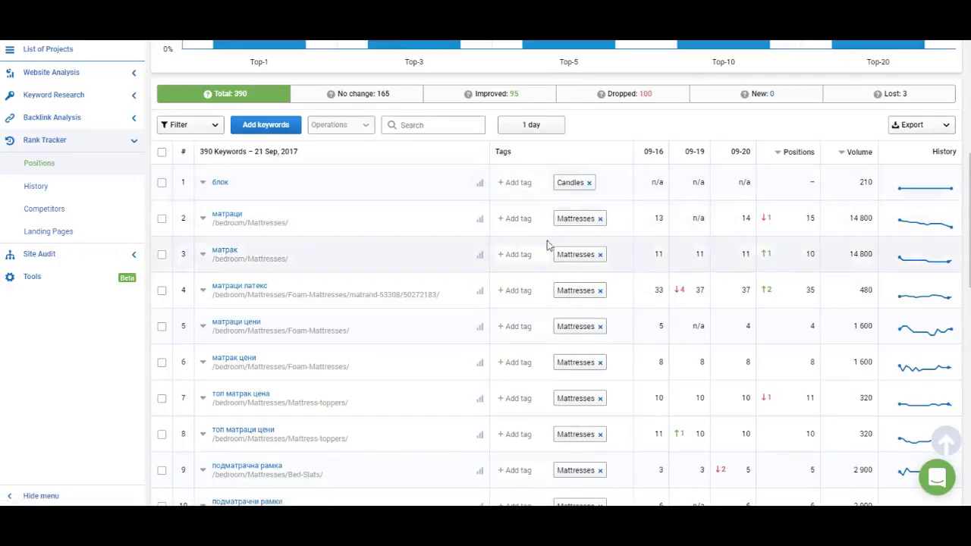
scroll(508, 260, "down", 10)
scroll(535, 297, "up", 10)
scroll(516, 253, "up", 2)
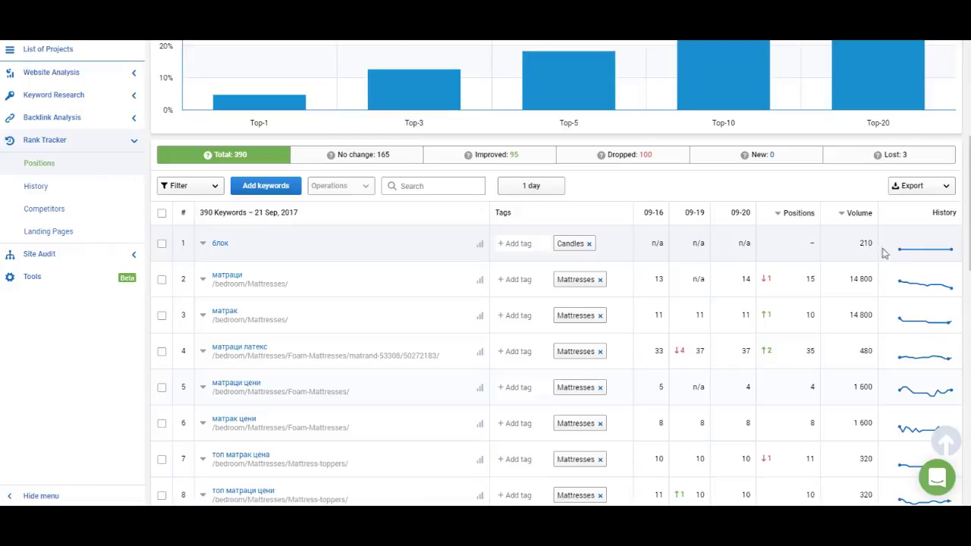
Step: Inspect the search volumes and position history graphs of the first keywords in the table
mouse_move(950, 252)
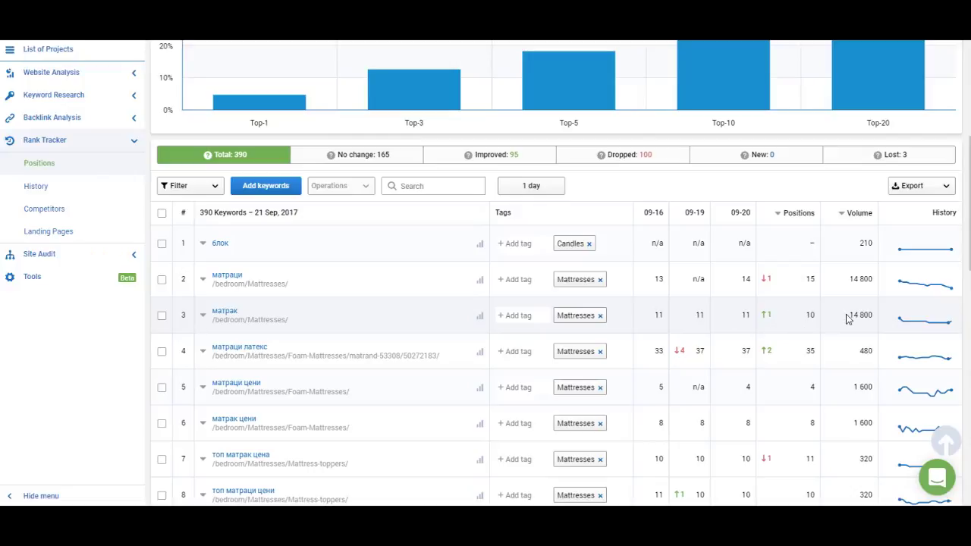
mouse_move(901, 319)
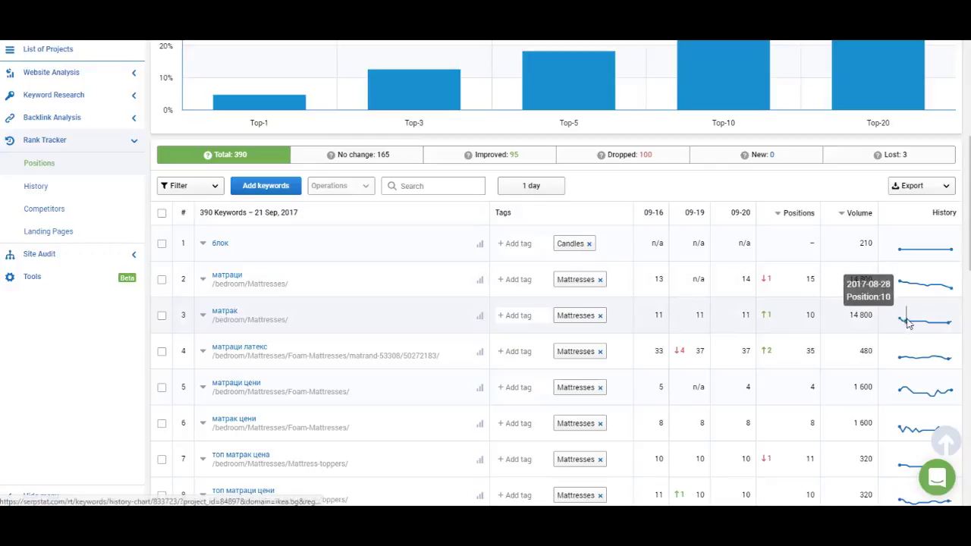
scroll(934, 296, "down", 2)
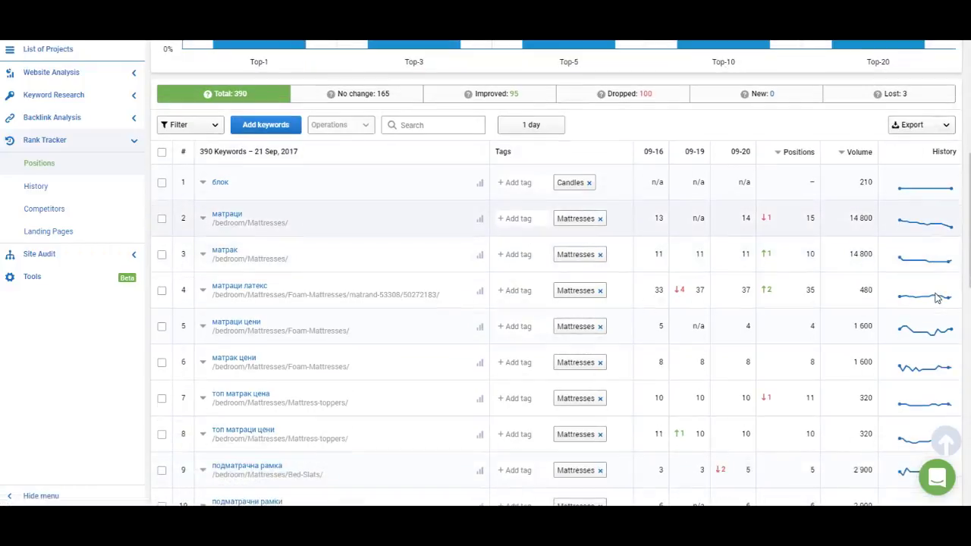
scroll(934, 291, "down", 1)
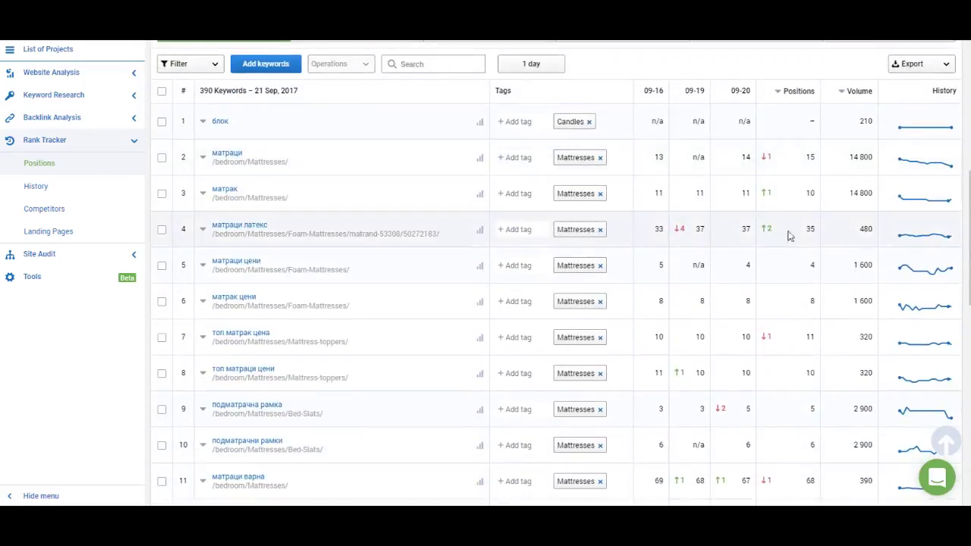
Step: Open the ranking history of the keyword "матраци латекс" and locate ikea.bg in the daily search results
left_click(253, 230)
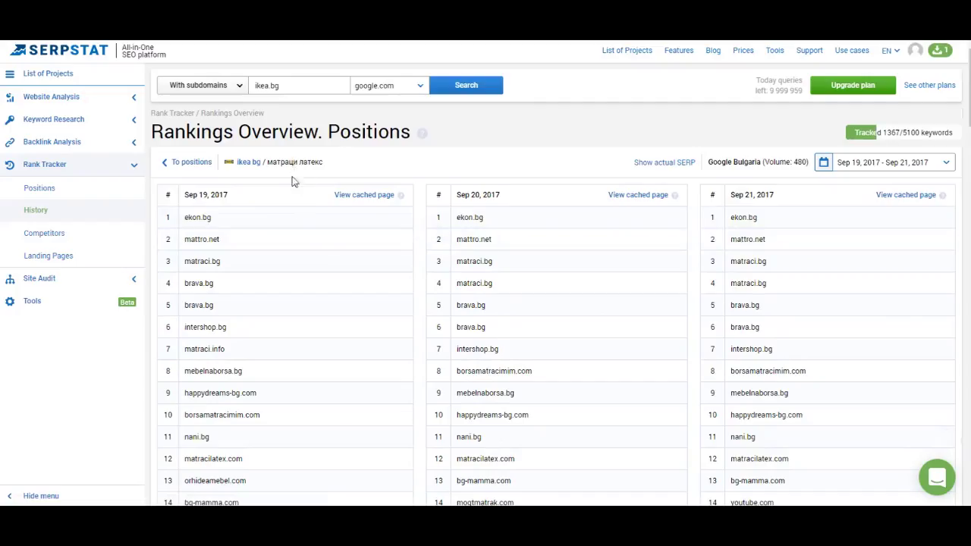
scroll(295, 222, "down", 18)
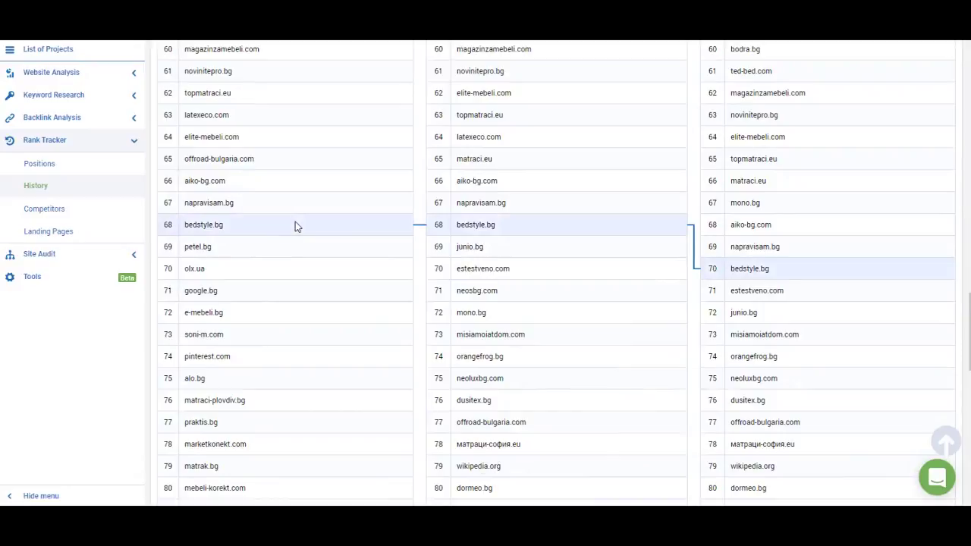
scroll(295, 225, "down", 15)
scroll(618, 171, "up", 20)
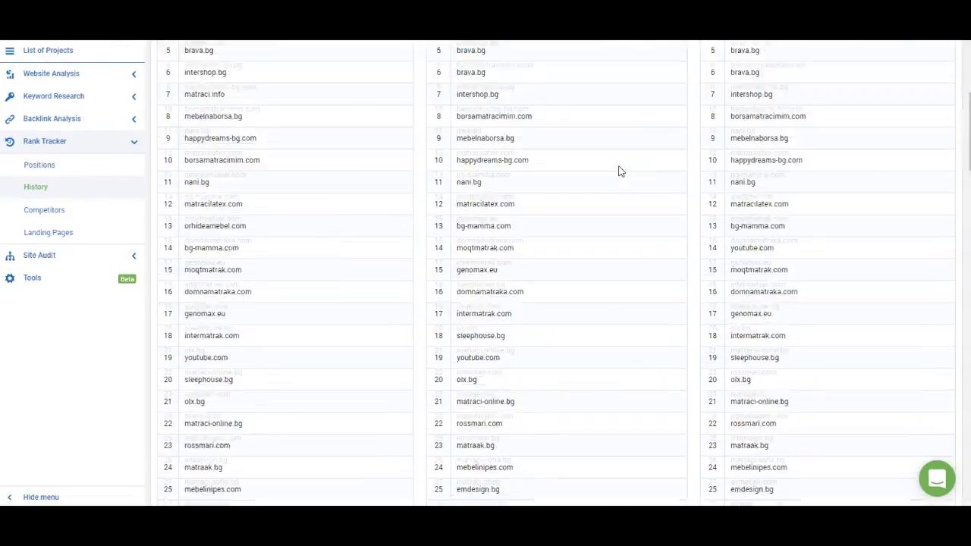
scroll(618, 170, "down", 6)
scroll(620, 177, "down", 3)
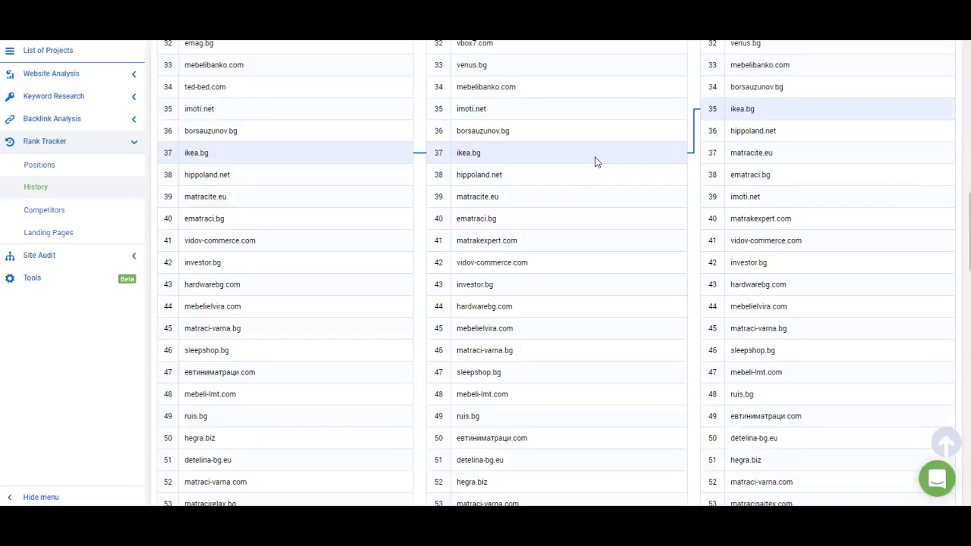
Step: Trace how ikea.bg and competing domains moved between the three dates in the rankings overview
scroll(530, 198, "down", 1)
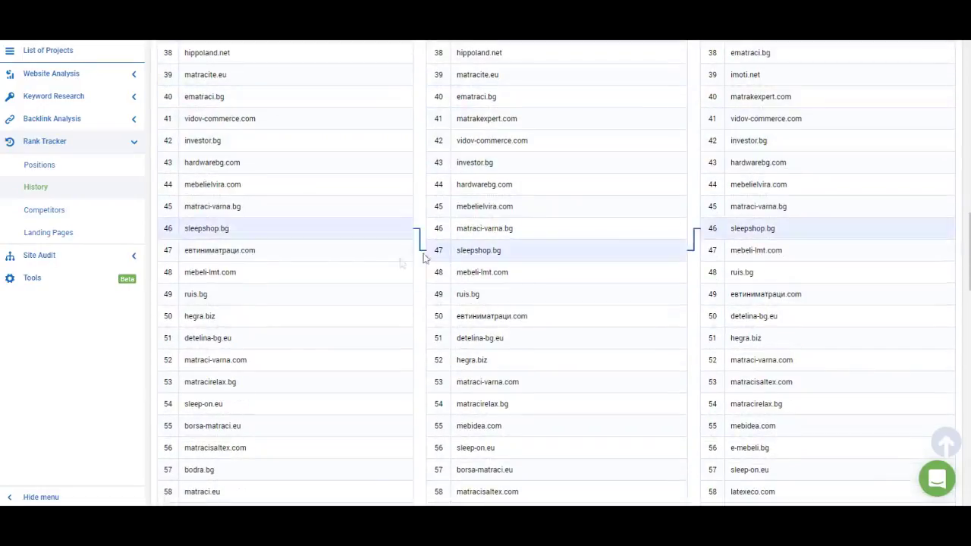
scroll(329, 277, "down", 3)
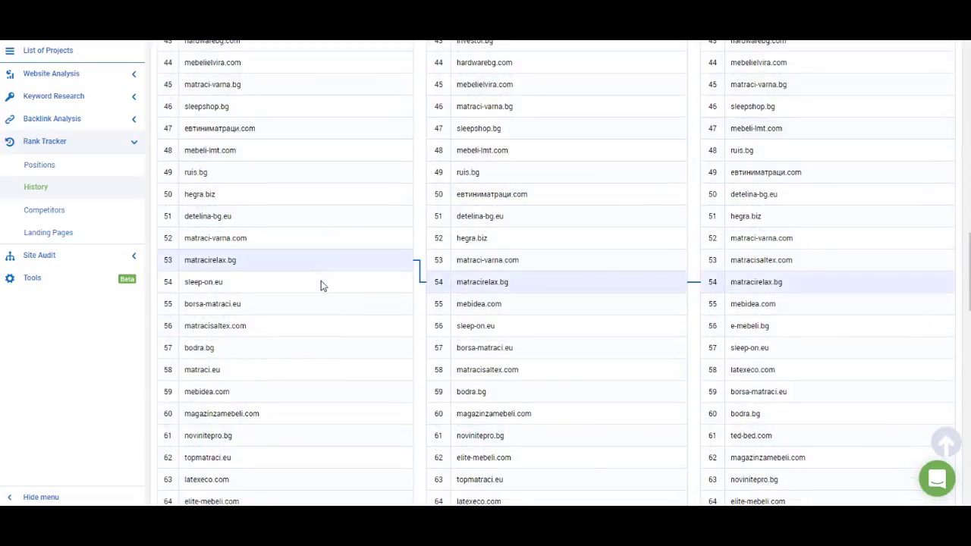
scroll(323, 280, "up", 4)
scroll(320, 282, "up", 3)
scroll(321, 284, "down", 3)
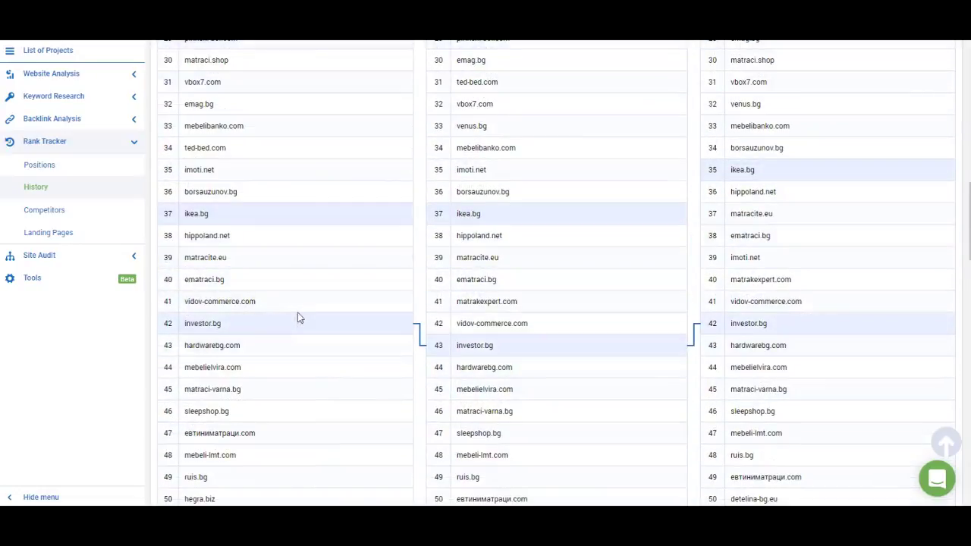
scroll(298, 315, "up", 4)
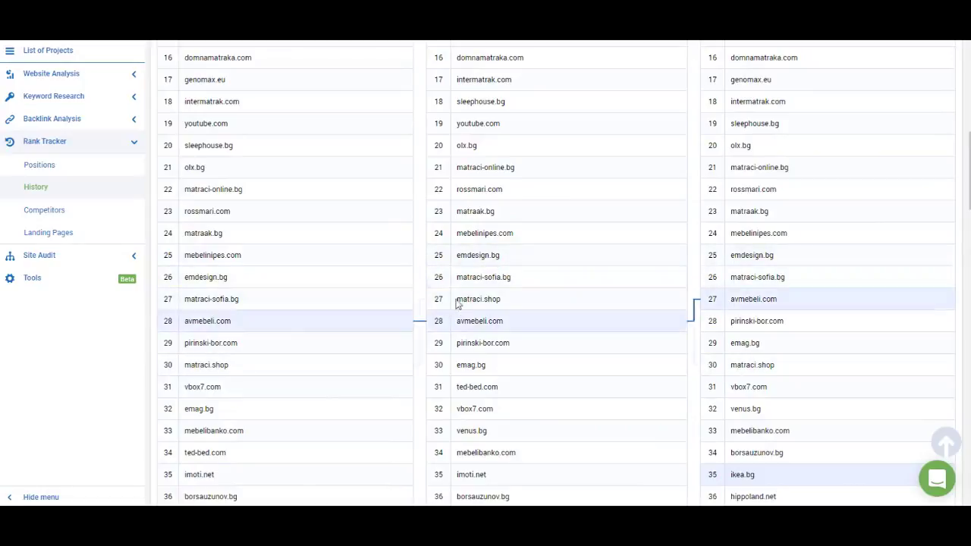
scroll(321, 329, "down", 3)
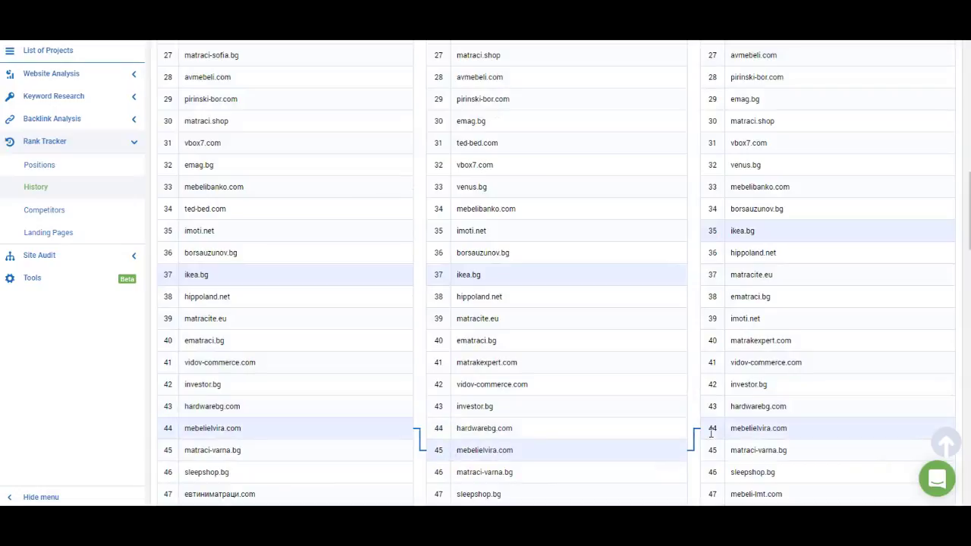
scroll(676, 406, "up", 10)
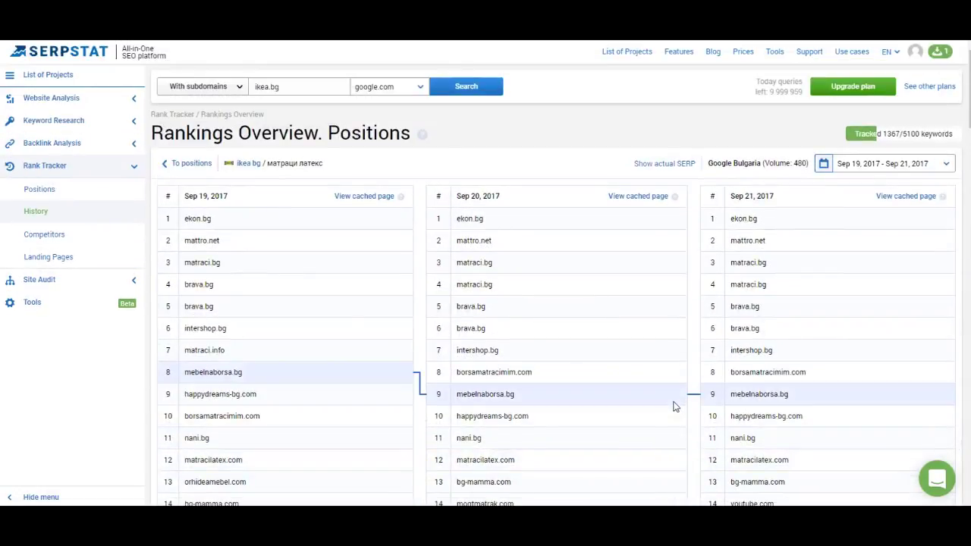
Step: Set the rankings overview for "матраци латекс" to September 1–21, 2017, compare the domains' daily positions, and open the actual SERP
left_click(946, 163)
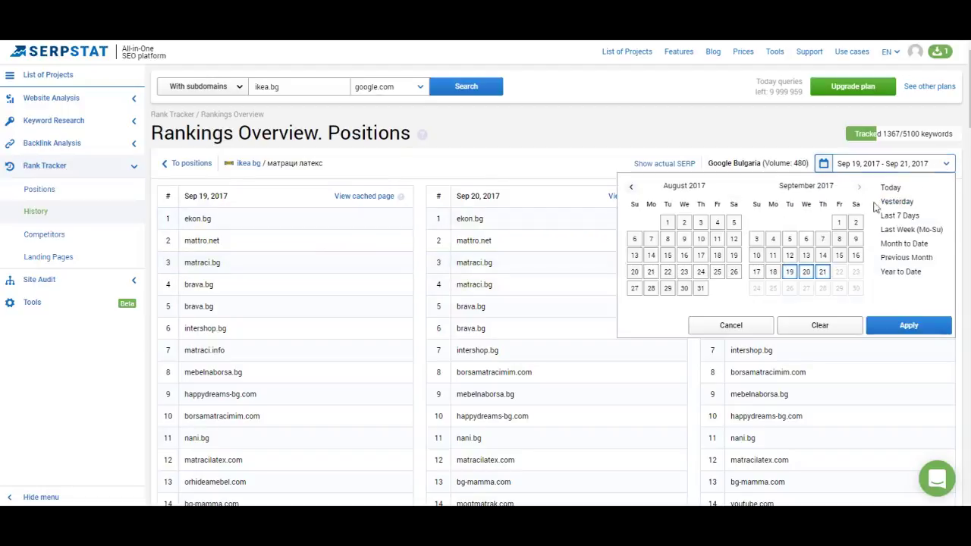
left_click(839, 222)
left_click(823, 271)
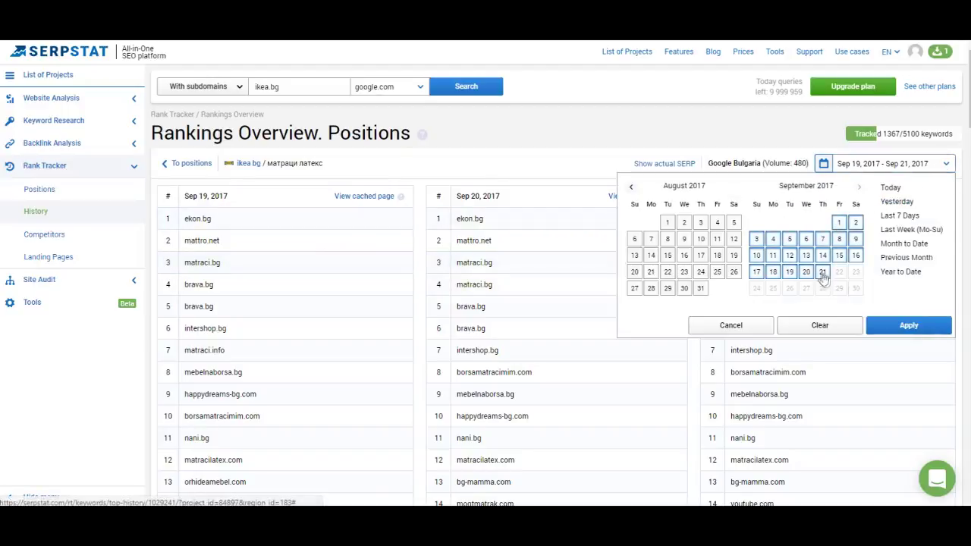
left_click(909, 325)
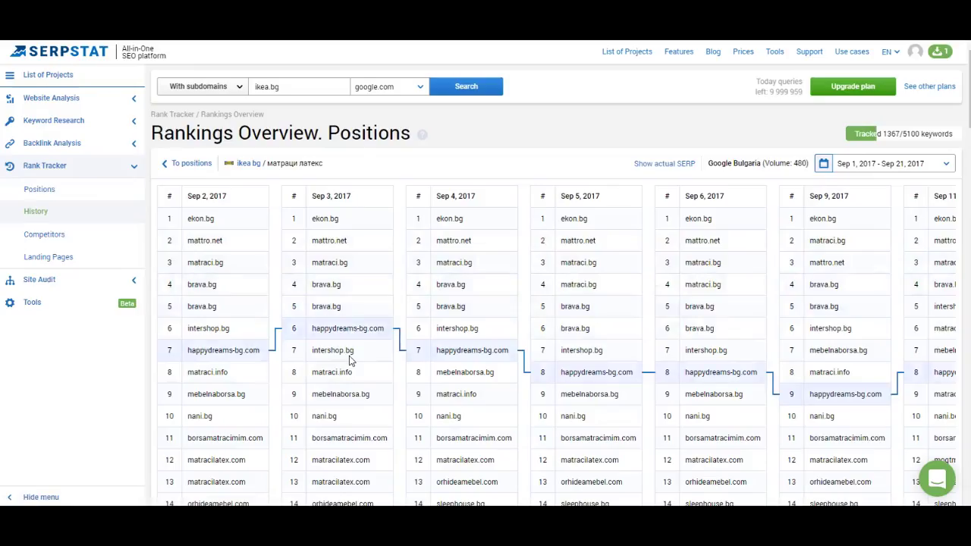
scroll(353, 364, "down", 3)
scroll(353, 364, "up", 3)
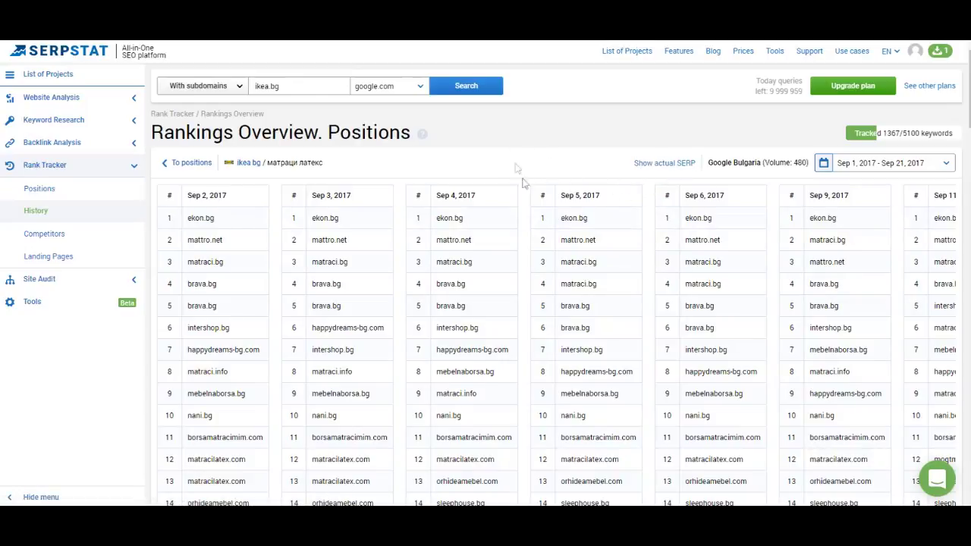
left_click(673, 166)
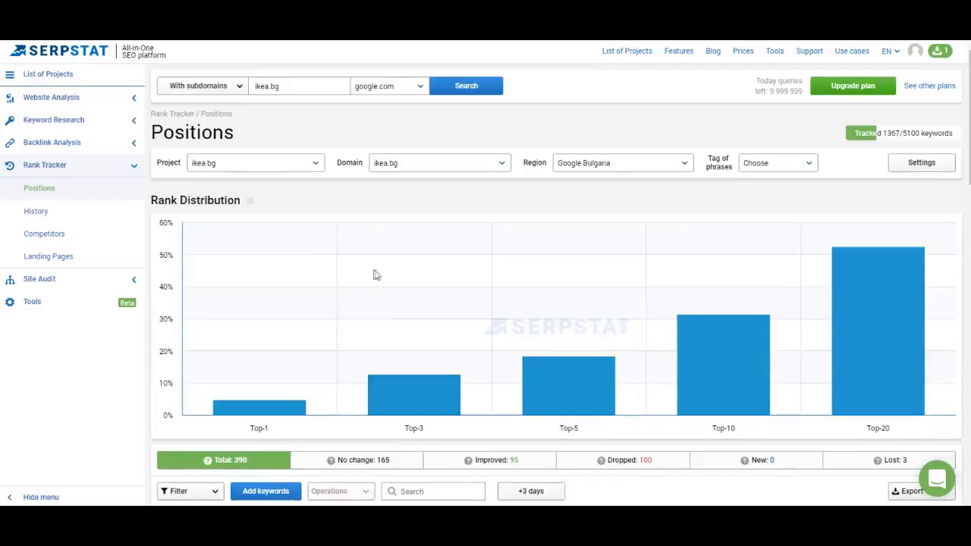
Step: Switch the positions report's region to Google Bulgaria, Sofia-city, Bulgaria and review the keyword positions for that region
left_click(687, 162)
left_click(752, 212)
left_click(685, 165)
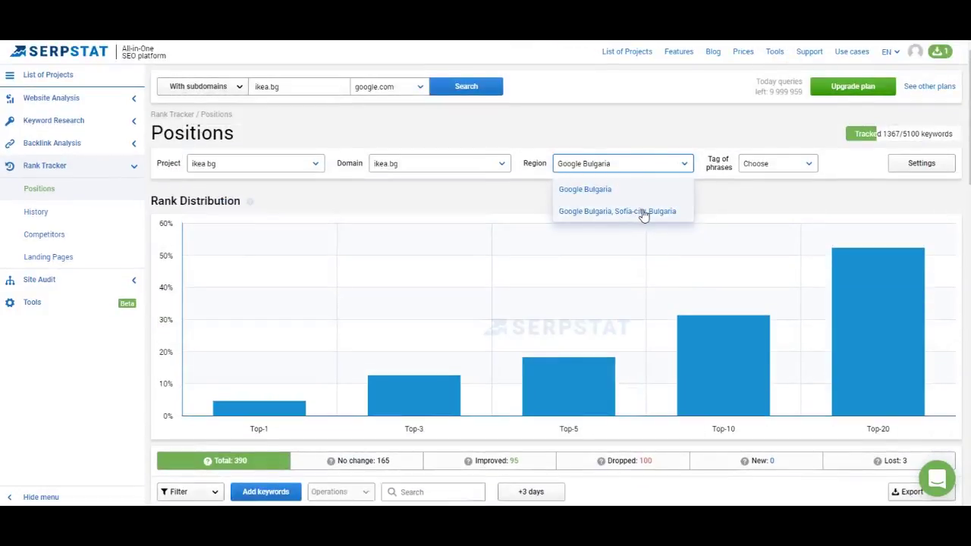
left_click(643, 212)
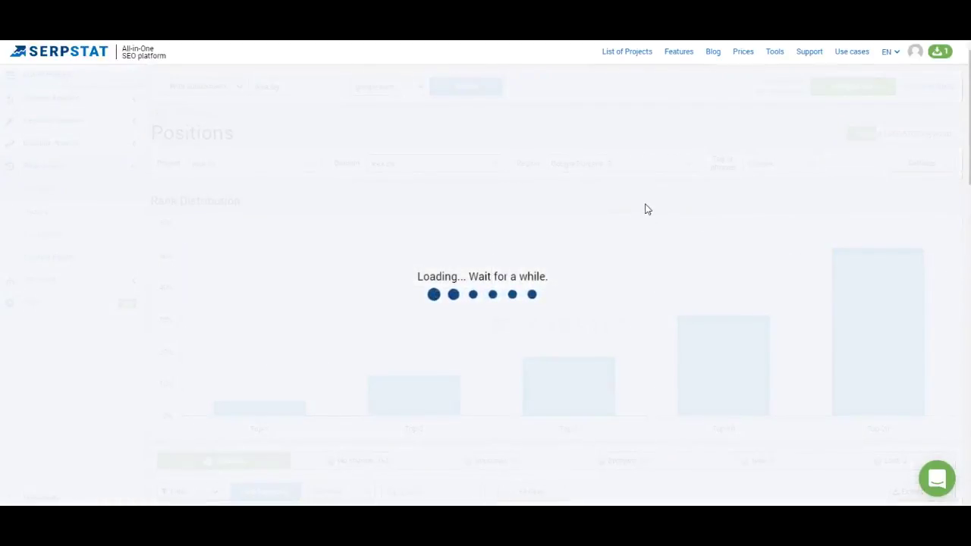
scroll(645, 208, "down", 5)
scroll(639, 230, "up", 6)
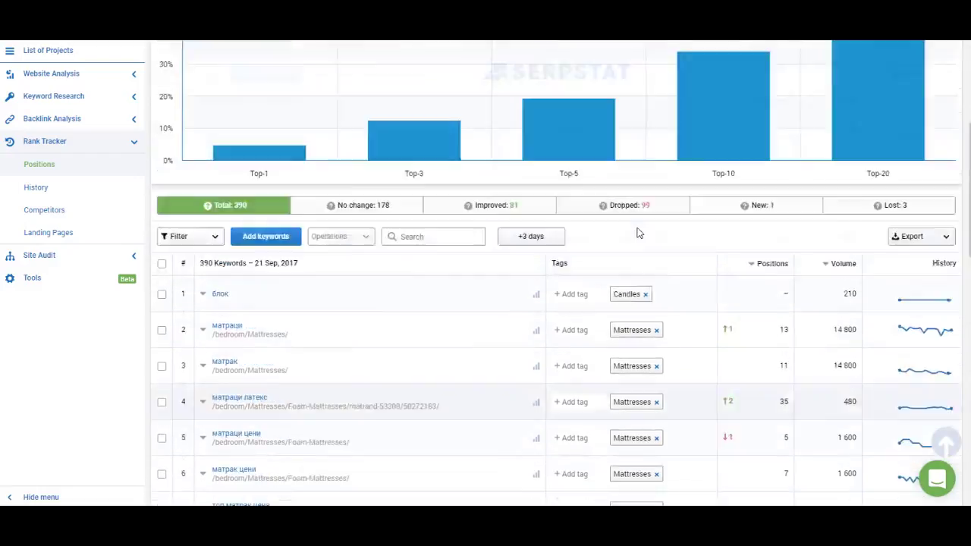
scroll(654, 236, "down", 8)
scroll(693, 255, "up", 10)
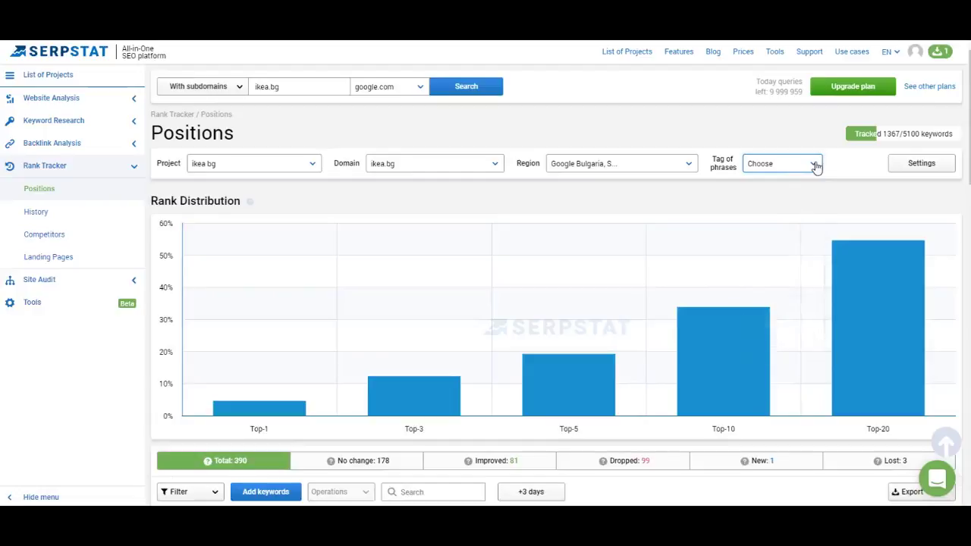
Step: Filter the positions report by the Candles tag and review the tagged keywords and their rank distribution
left_click(815, 164)
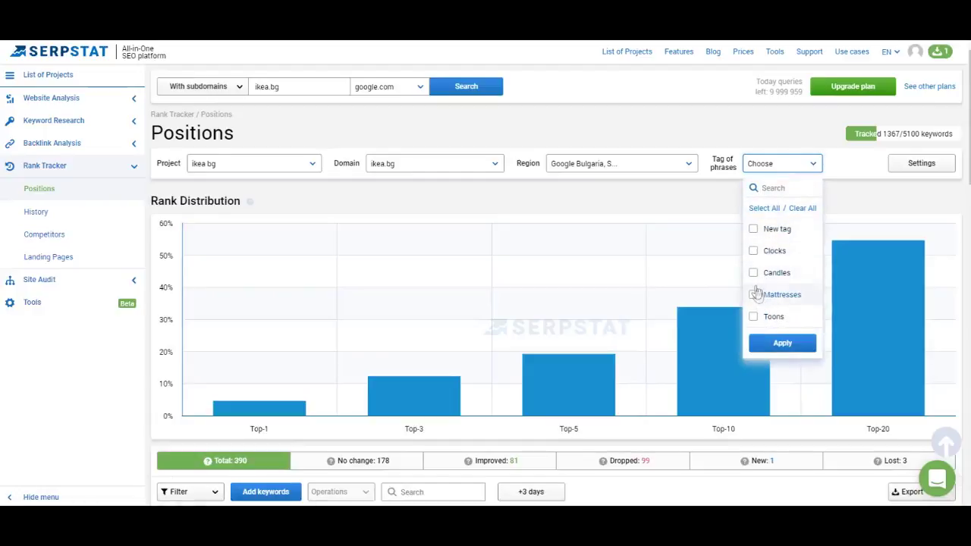
left_click(754, 274)
left_click(789, 343)
scroll(795, 345, "down", 1)
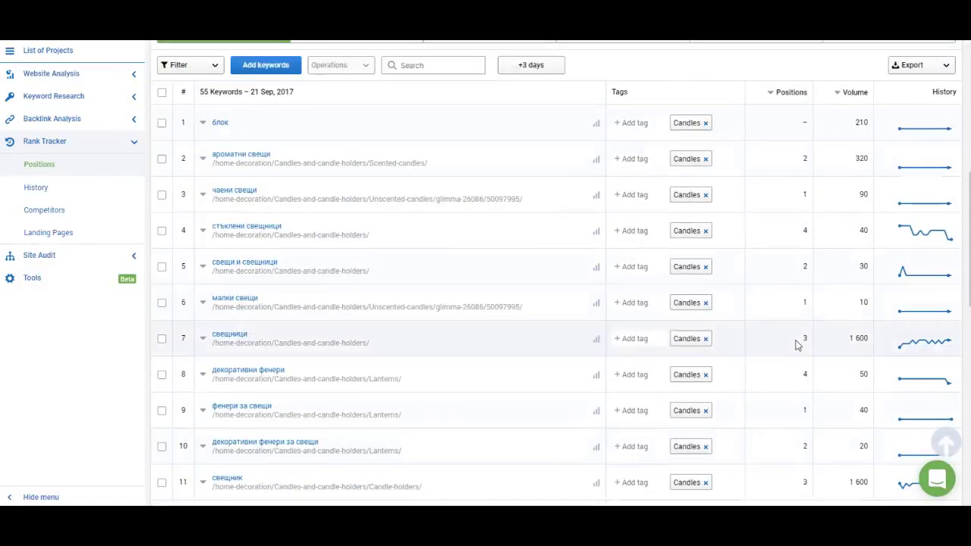
scroll(572, 321, "down", 3)
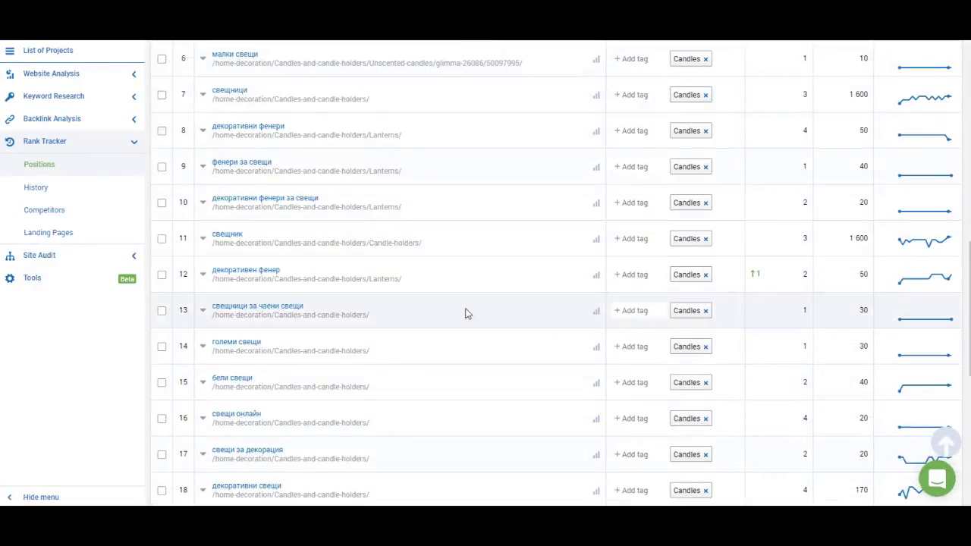
scroll(697, 256, "down", 3)
scroll(739, 277, "up", 10)
scroll(751, 287, "up", 1)
scroll(763, 293, "down", 4)
scroll(793, 325, "up", 5)
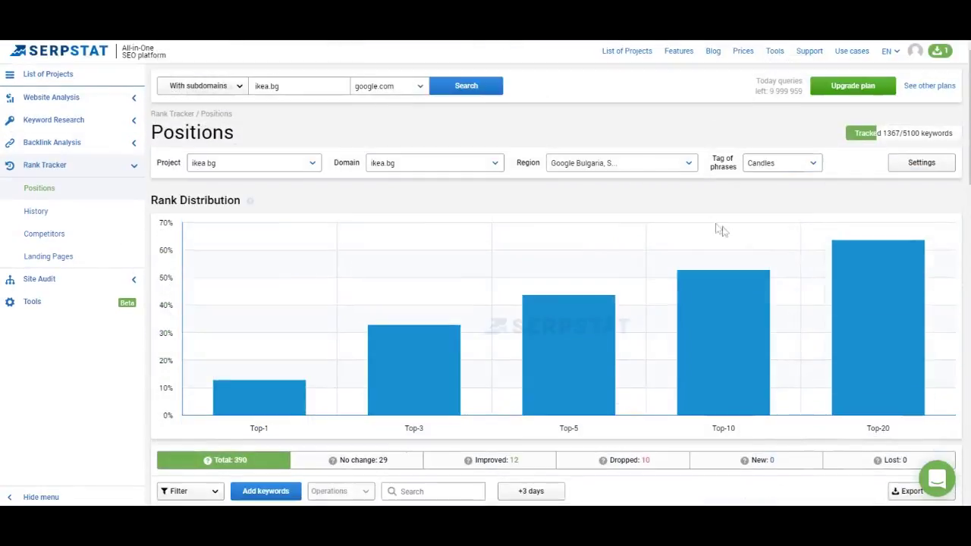
left_click(813, 164)
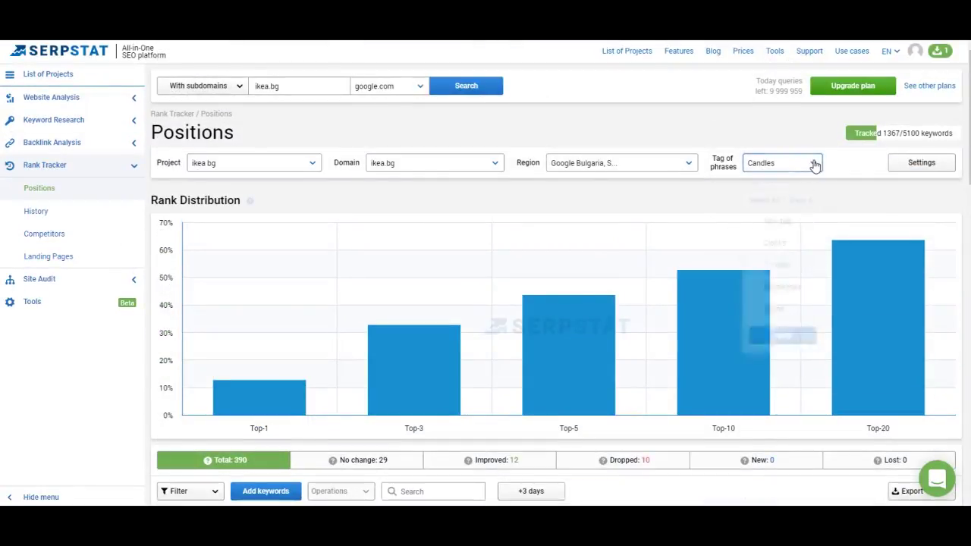
left_click(753, 250)
left_click(753, 271)
left_click(754, 250)
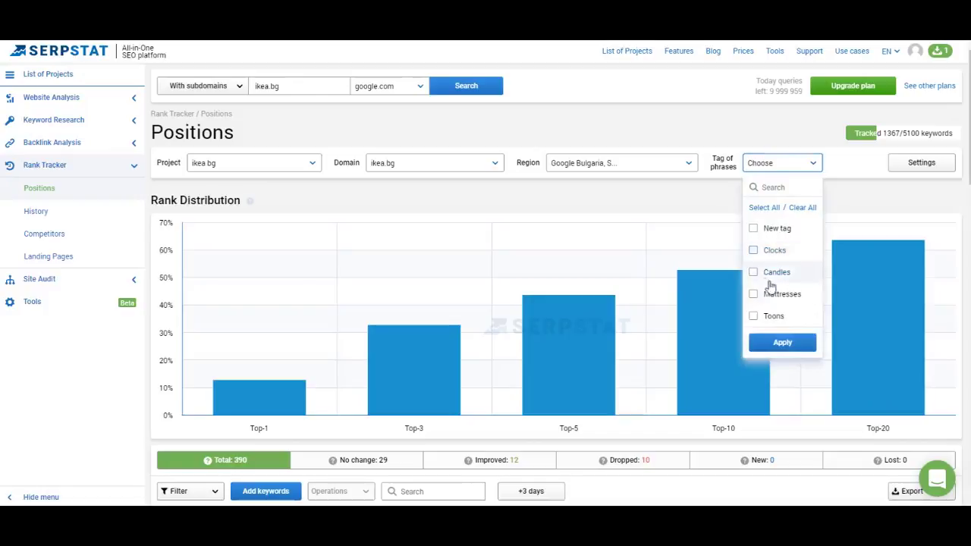
left_click(728, 232)
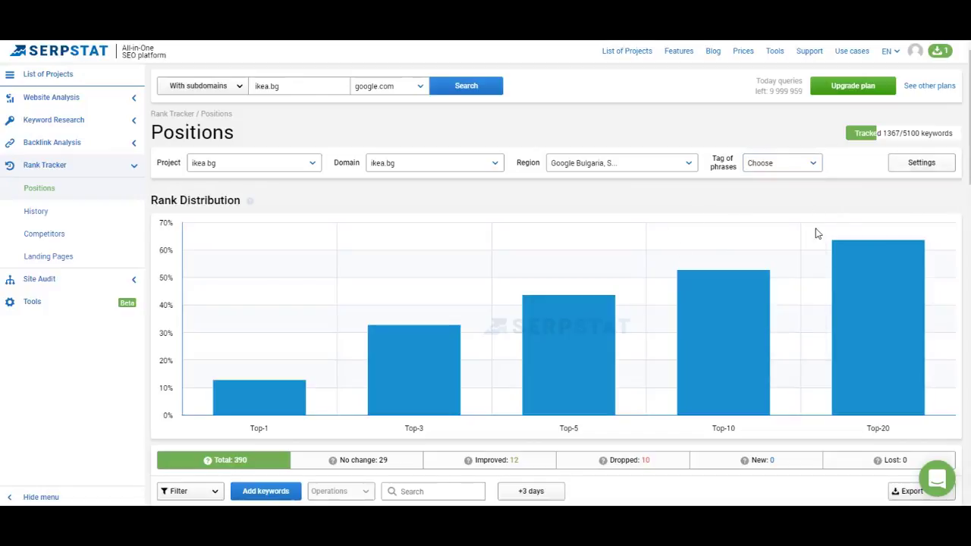
Step: Open the ikea bg project settings, check the optional competitors field, and return to the positions report
left_click(919, 165)
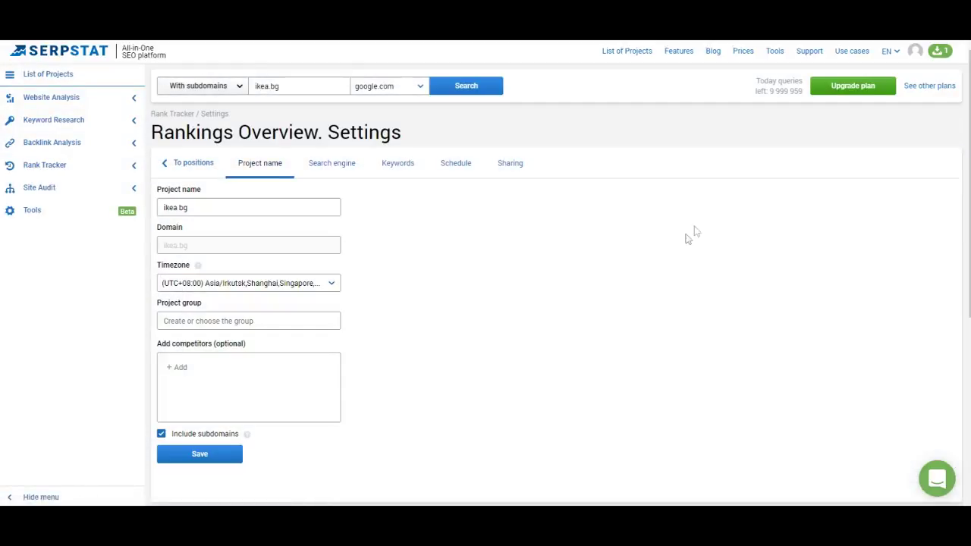
left_click(212, 369)
key("alt+Left")
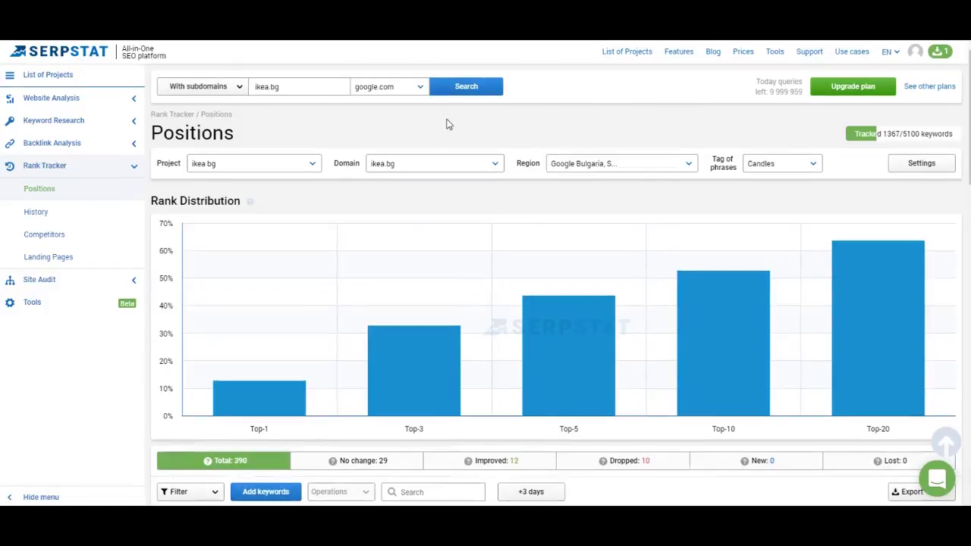
Step: Open the ranking history report and examine the rank distribution chart and daily positions of the Candles keywords
left_click(62, 215)
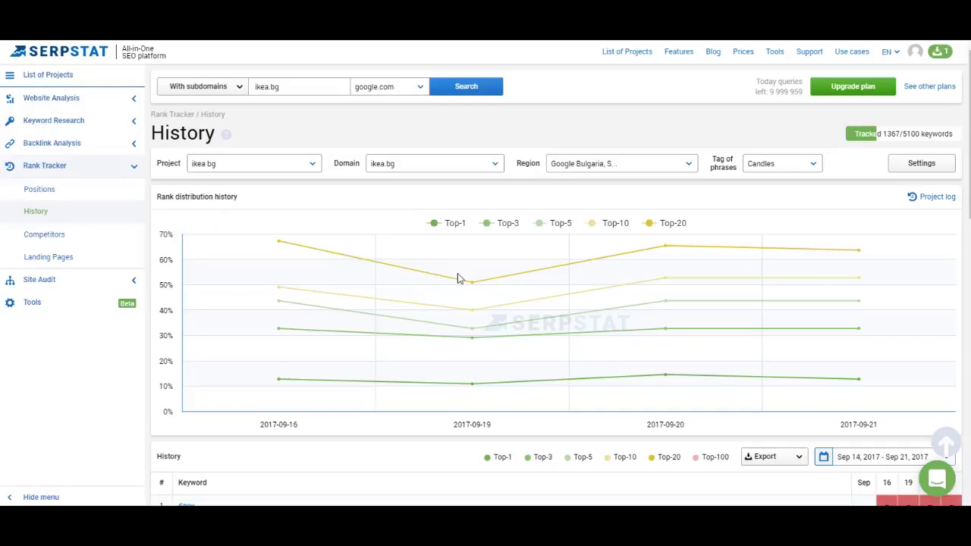
scroll(476, 286, "down", 5)
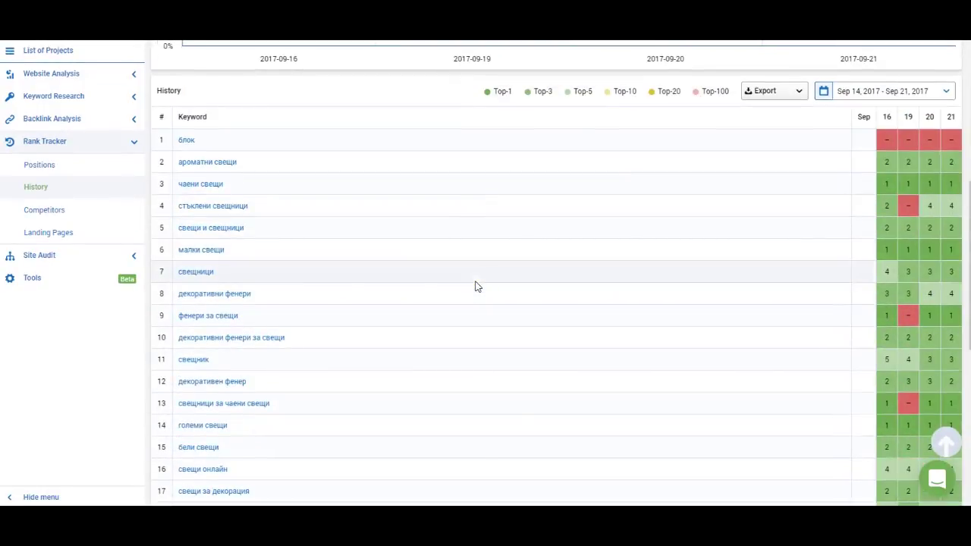
scroll(482, 280, "up", 5)
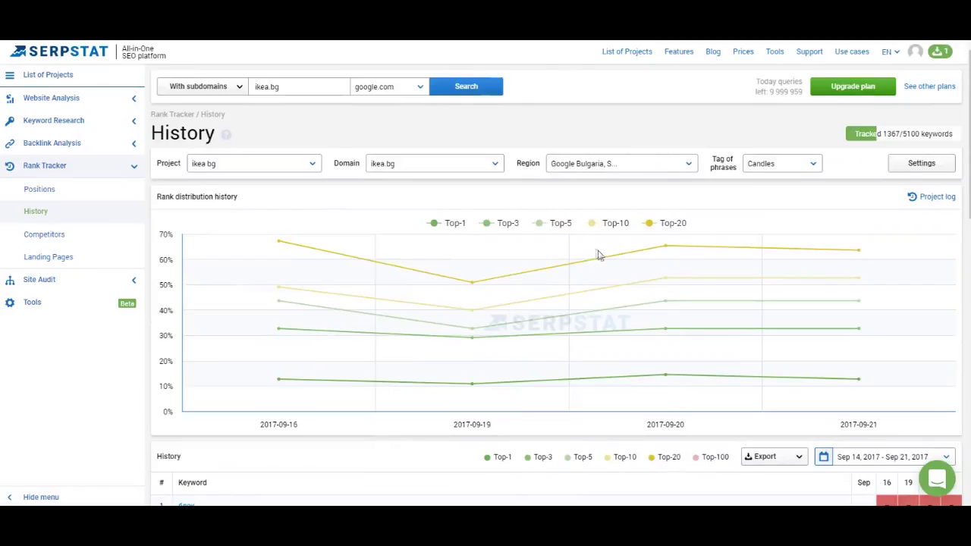
scroll(494, 281, "down", 3)
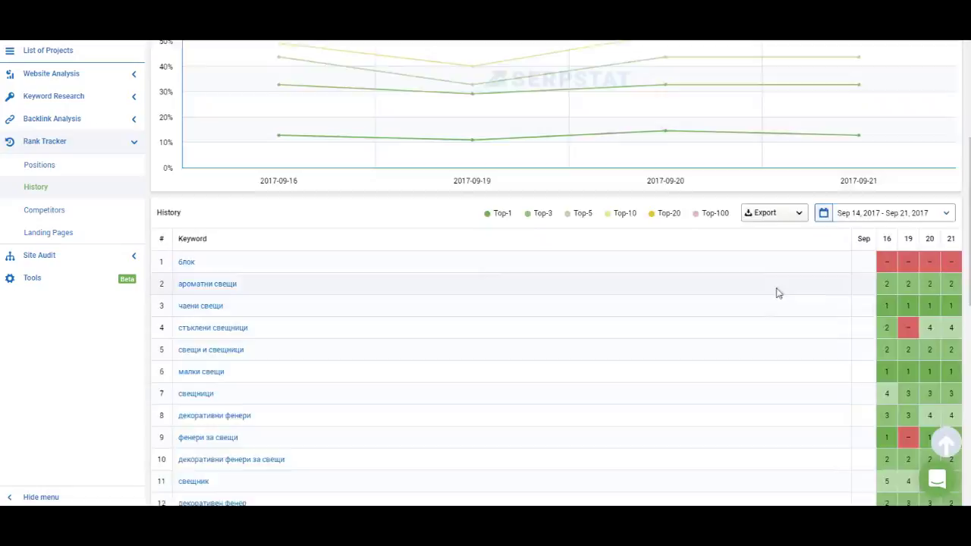
scroll(776, 292, "down", 2)
scroll(777, 293, "up", 2)
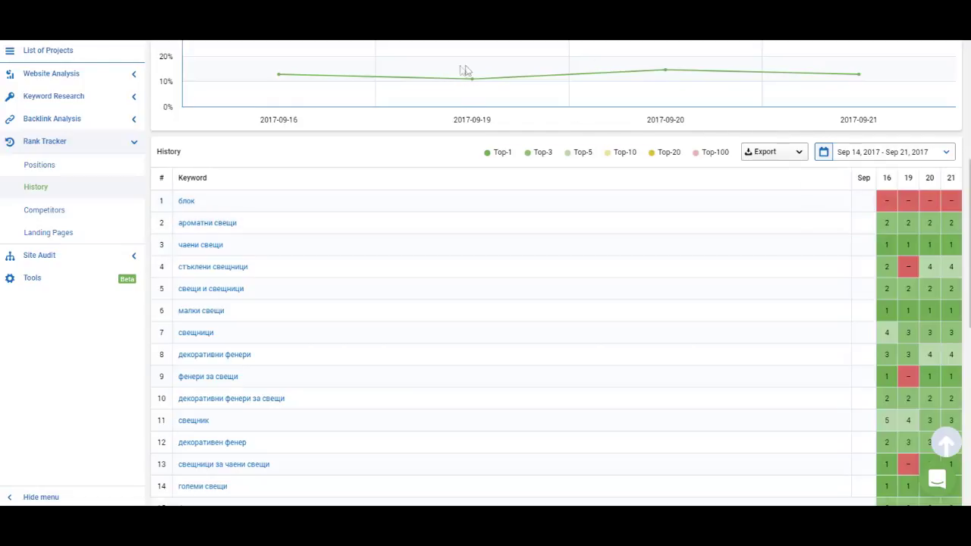
scroll(546, 210, "down", 5)
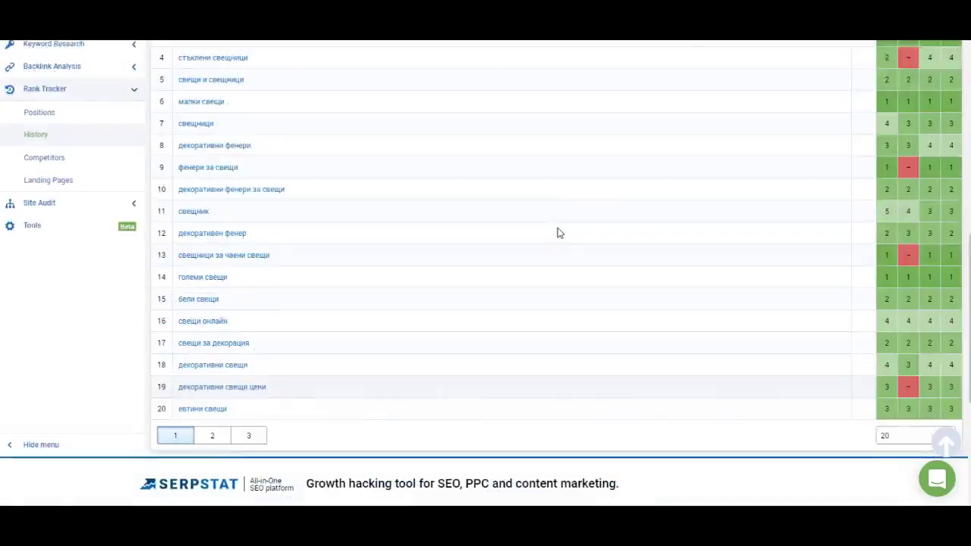
scroll(557, 232, "up", 5)
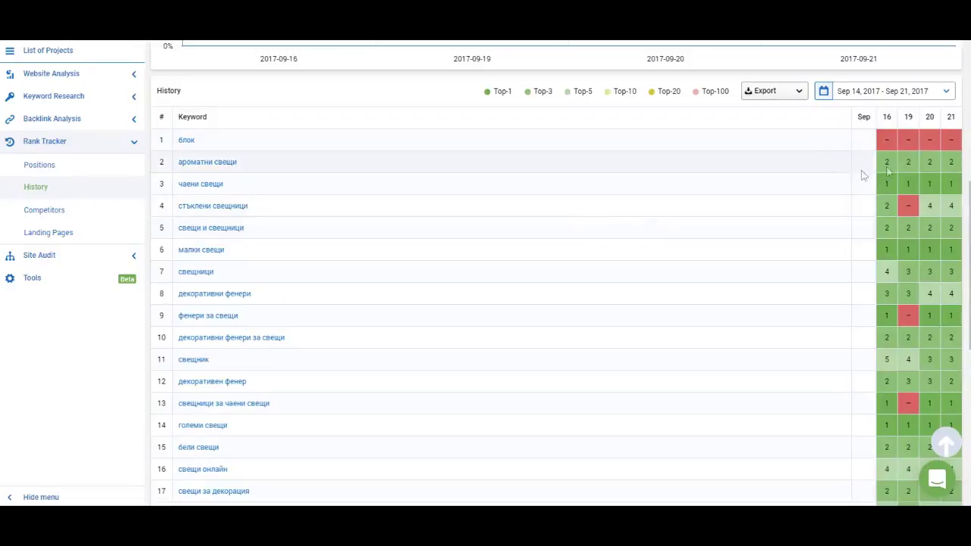
Step: Set the history report's date range to August 1–31, 2017 and review the keyword positions and rank distribution
left_click(946, 92)
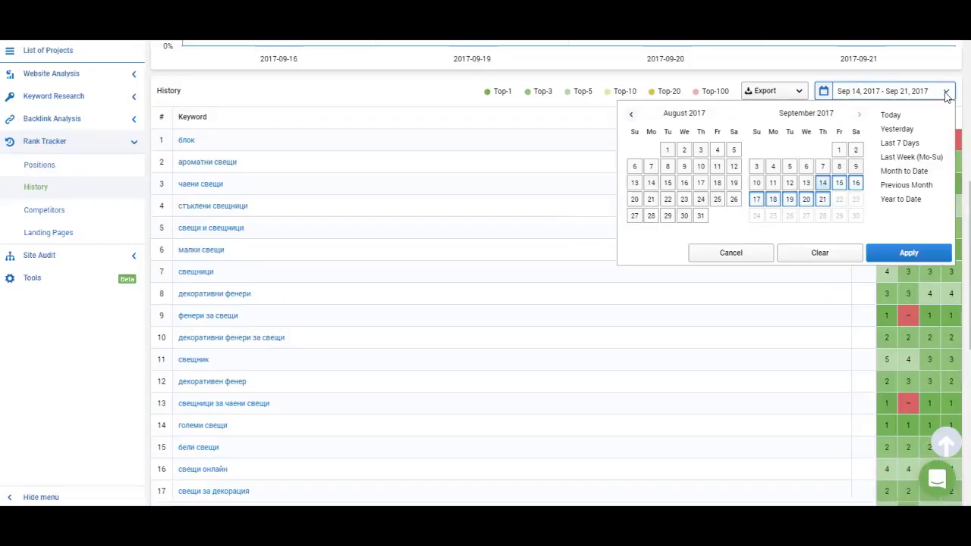
left_click(668, 150)
left_click(700, 216)
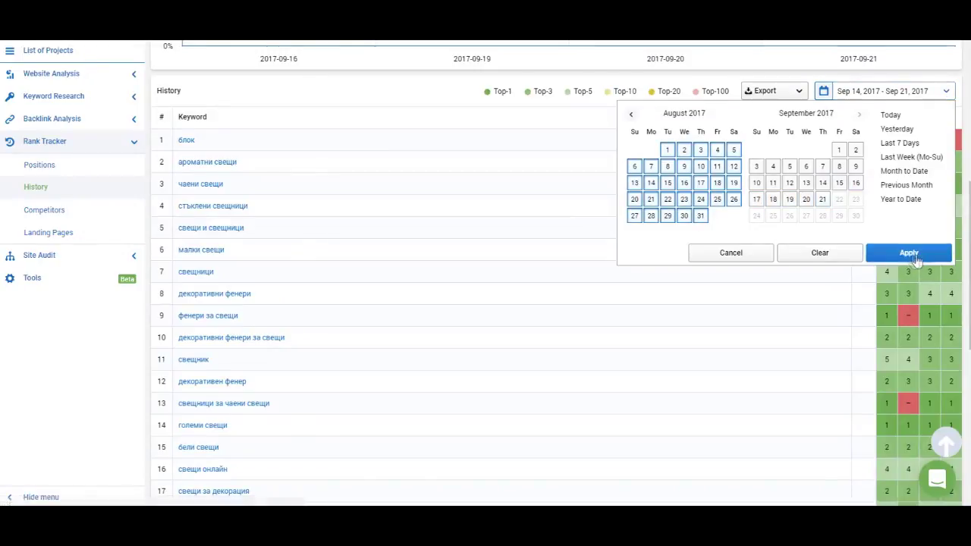
left_click(887, 253)
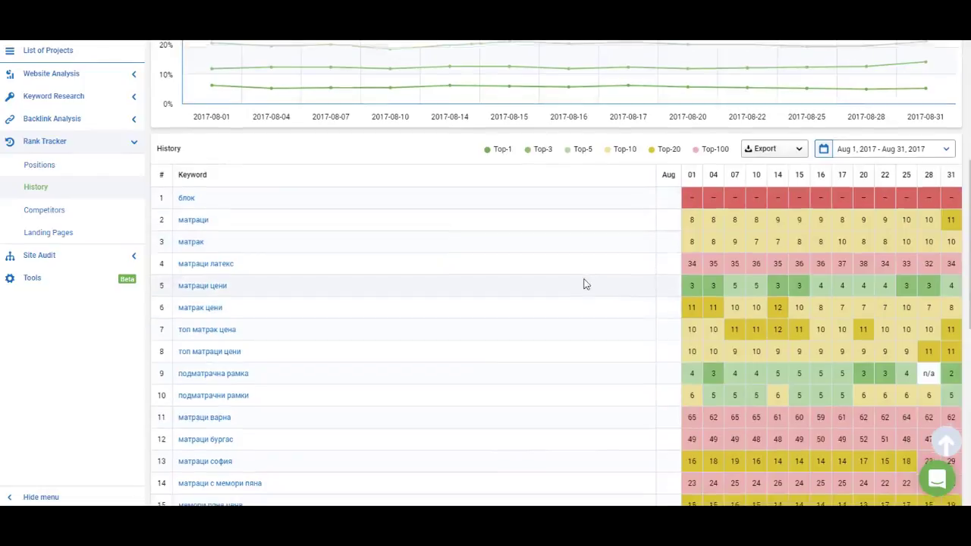
scroll(583, 282, "down", 3)
scroll(583, 284, "up", 1)
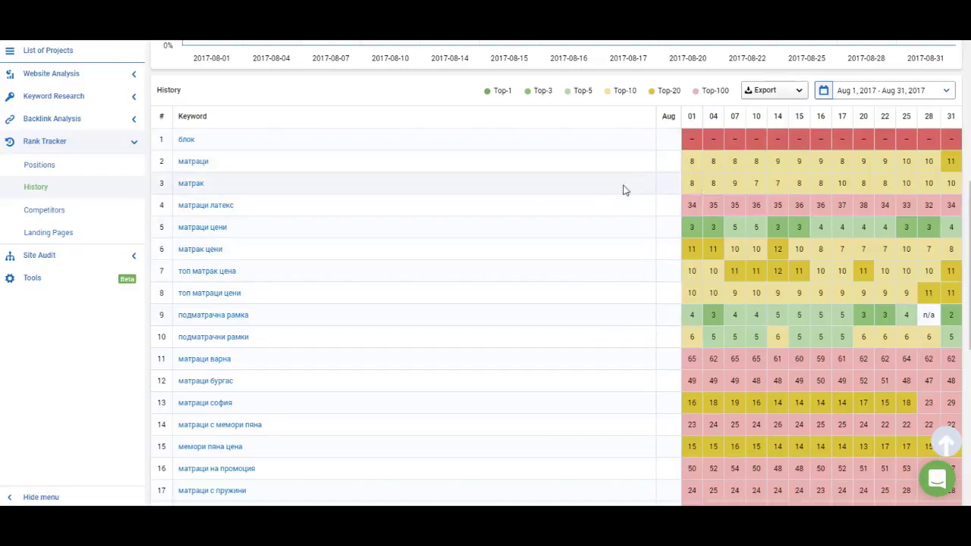
scroll(622, 189, "up", 3)
scroll(773, 336, "up", 2)
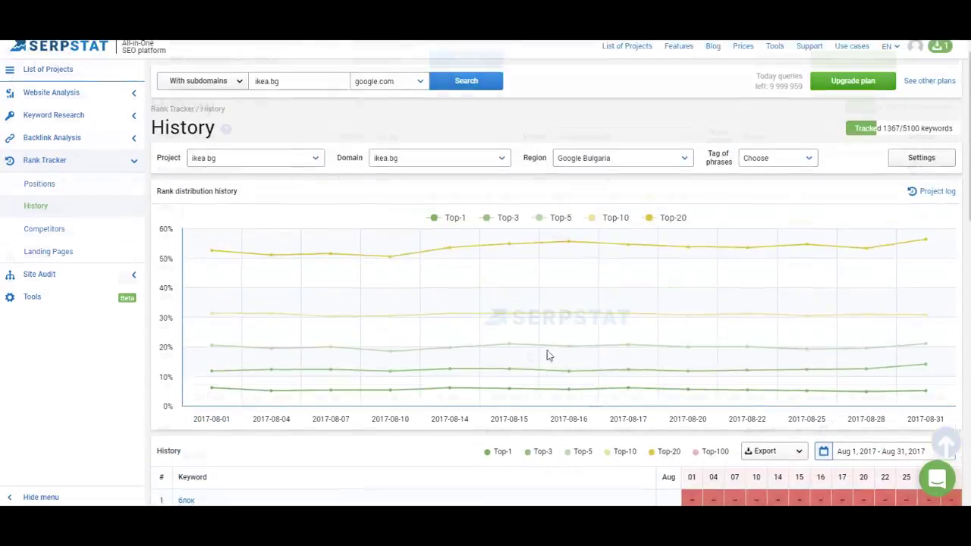
Step: Switch the history report's region to Google Bulgaria, Sofia-city, Bulgaria and show the available phrase tags
left_click(685, 166)
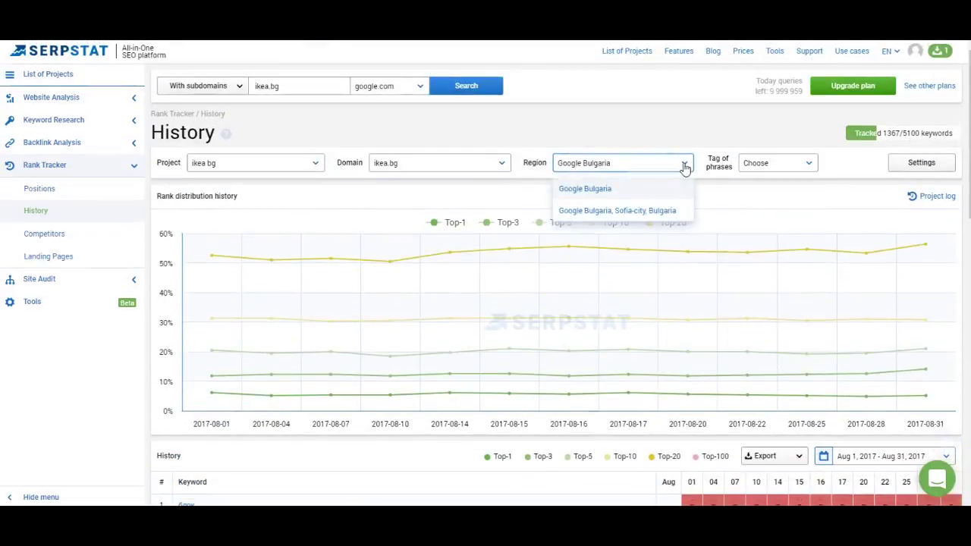
left_click(672, 212)
left_click(813, 165)
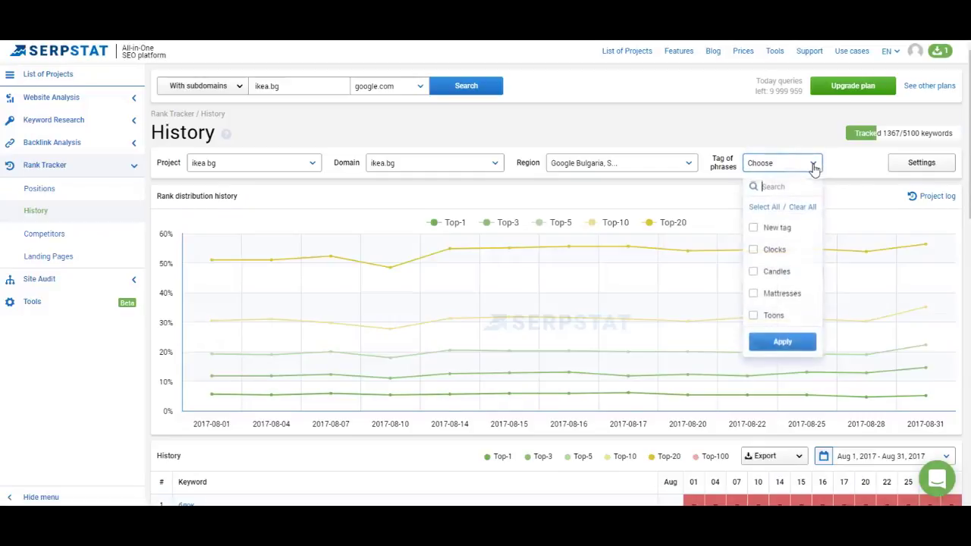
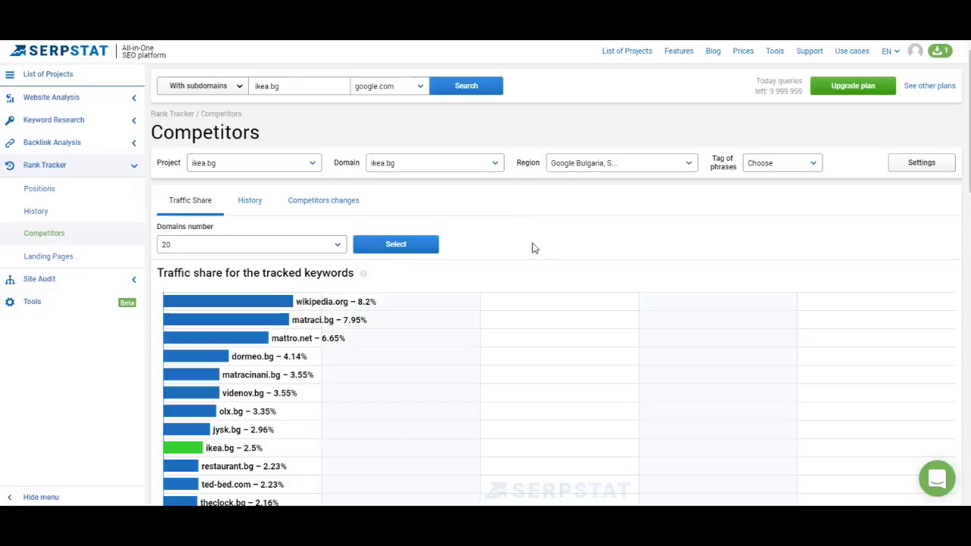
Step: Examine the competitors' traffic share for the tracked keywords and locate ikea.bg among the listed domains
scroll(385, 263, "down", 2)
scroll(263, 304, "up", 1)
scroll(263, 303, "up", 1)
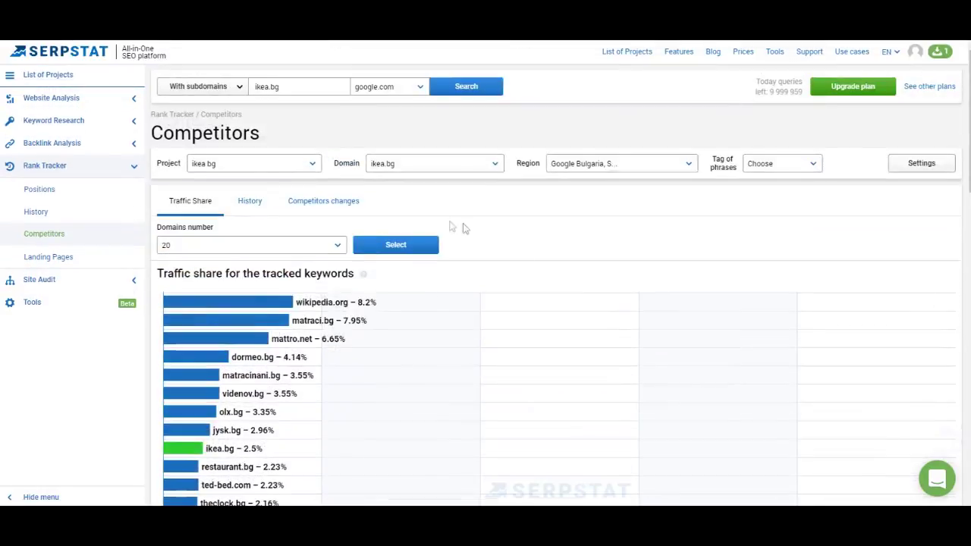
scroll(605, 281, "down", 2)
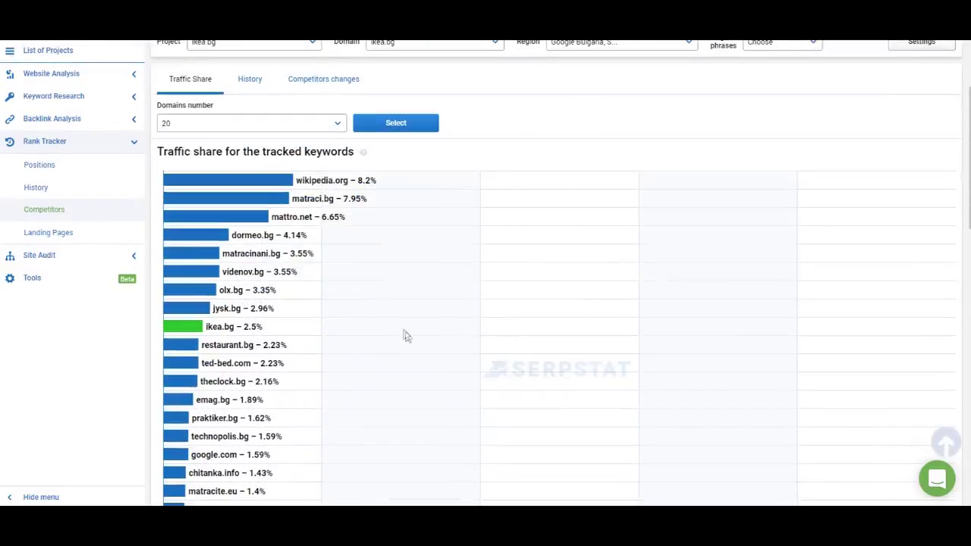
Step: Filter the competitors' traffic share by the Clocks phrase tag and examine the ranked domains, locating ikea.bg in the chart
scroll(439, 341, "up", 2)
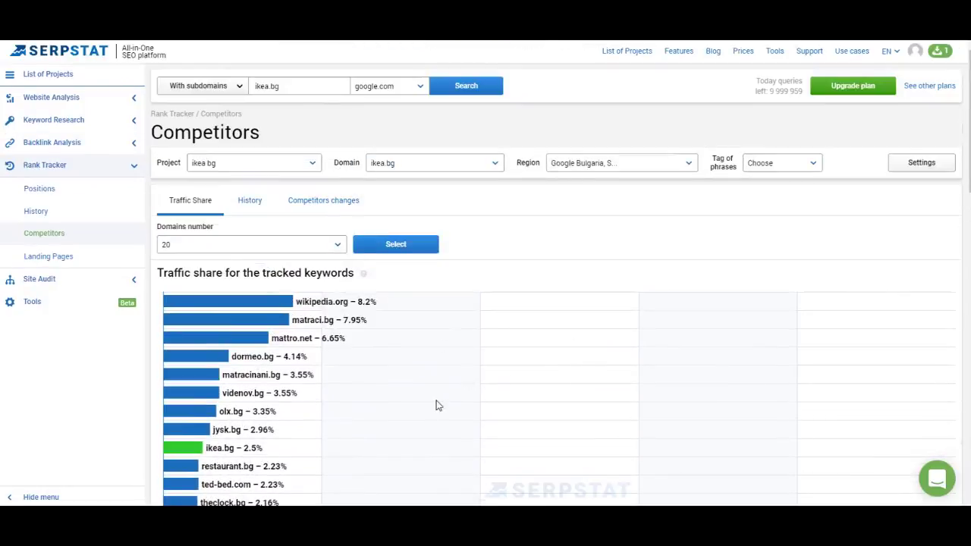
scroll(435, 405, "down", 1)
scroll(435, 405, "up", 1)
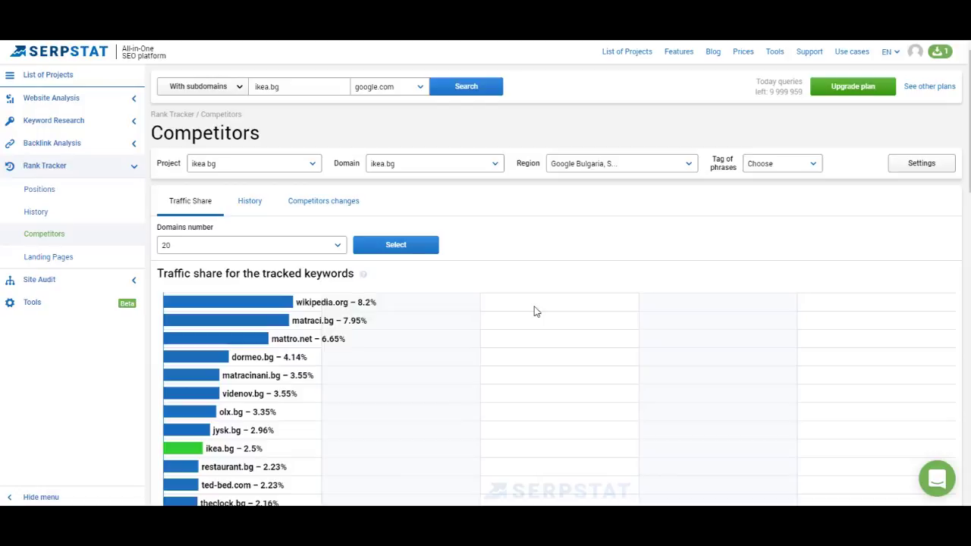
left_click(789, 168)
left_click(755, 253)
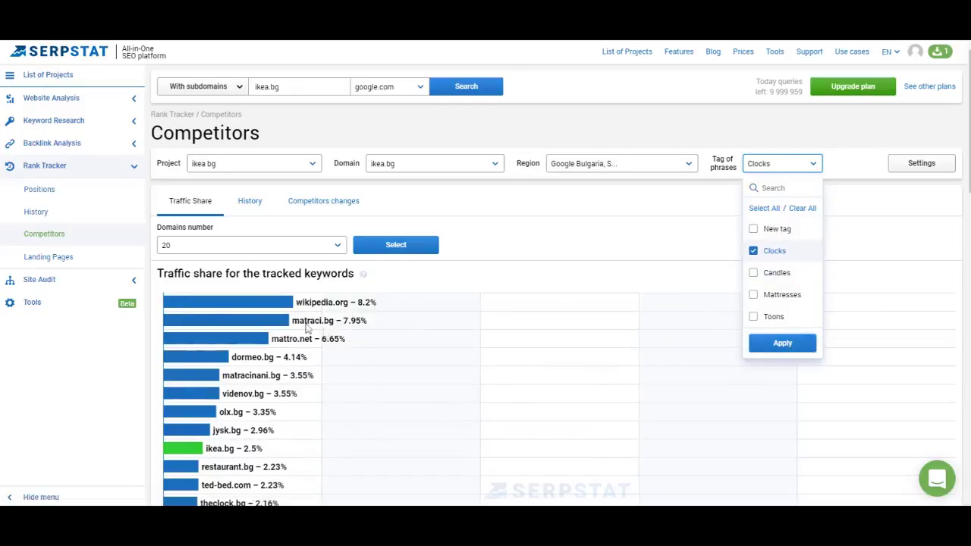
left_click(789, 347)
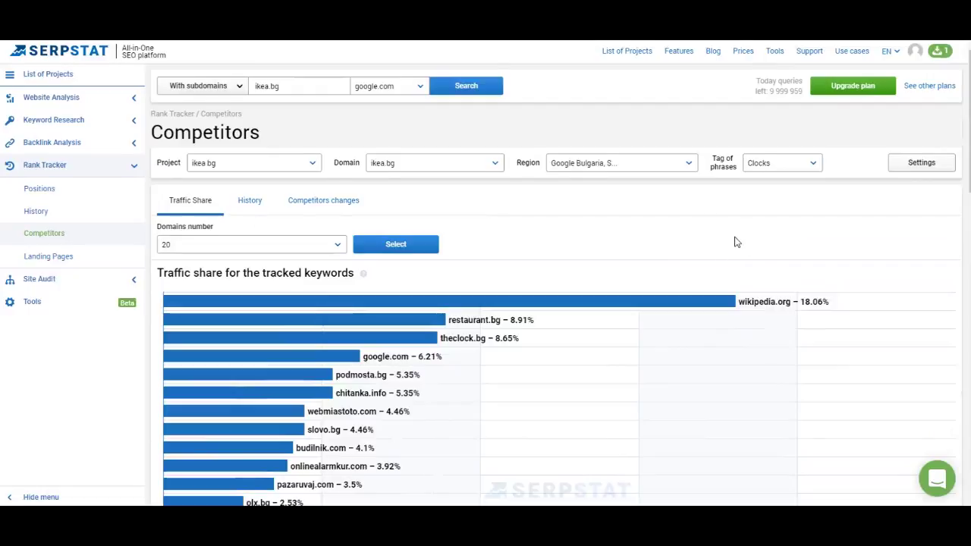
scroll(364, 347, "down", 3)
scroll(475, 353, "up", 2)
scroll(228, 231, "down", 3)
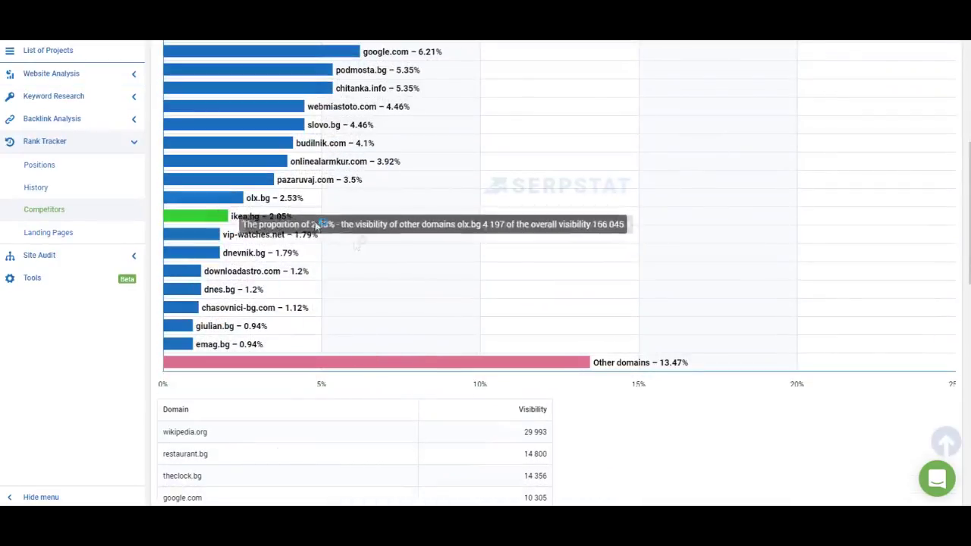
scroll(230, 228, "up", 4)
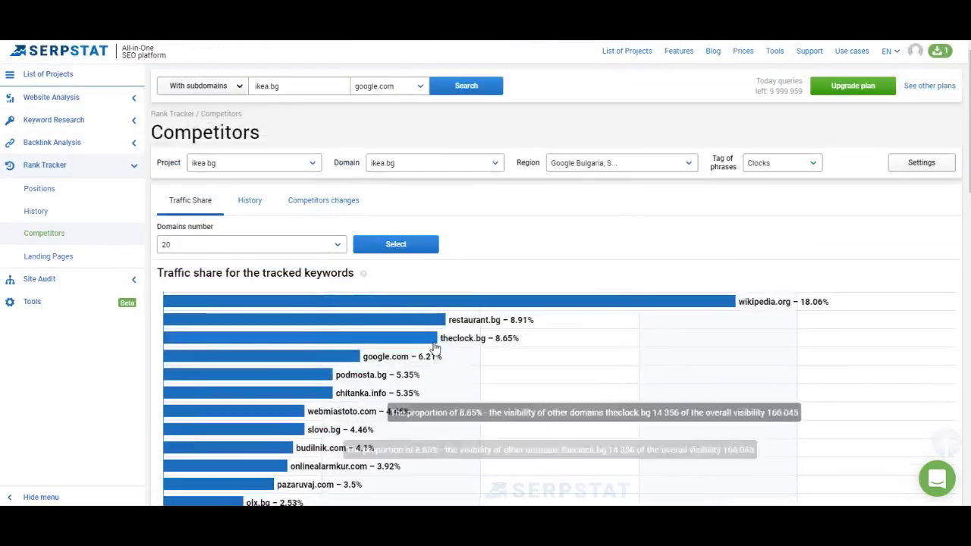
Step: Open the competitors' history report and examine the daily domain visibility chart for the Clocks keywords
left_click(249, 202)
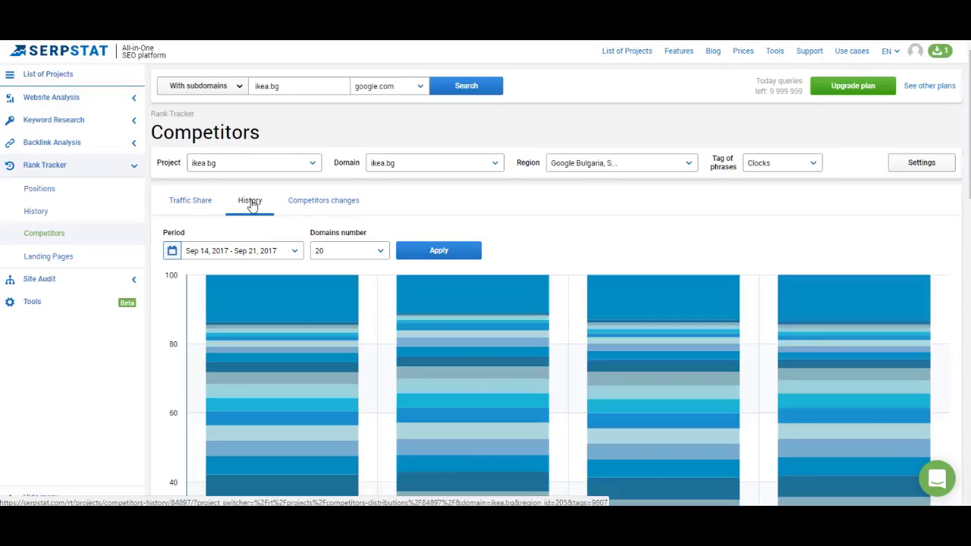
scroll(250, 205, "down", 3)
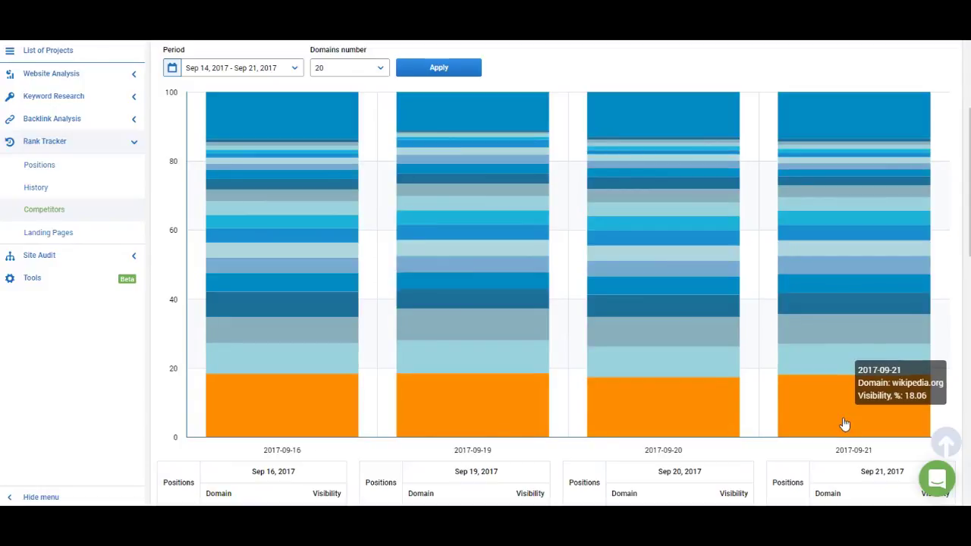
scroll(813, 212, "up", 3)
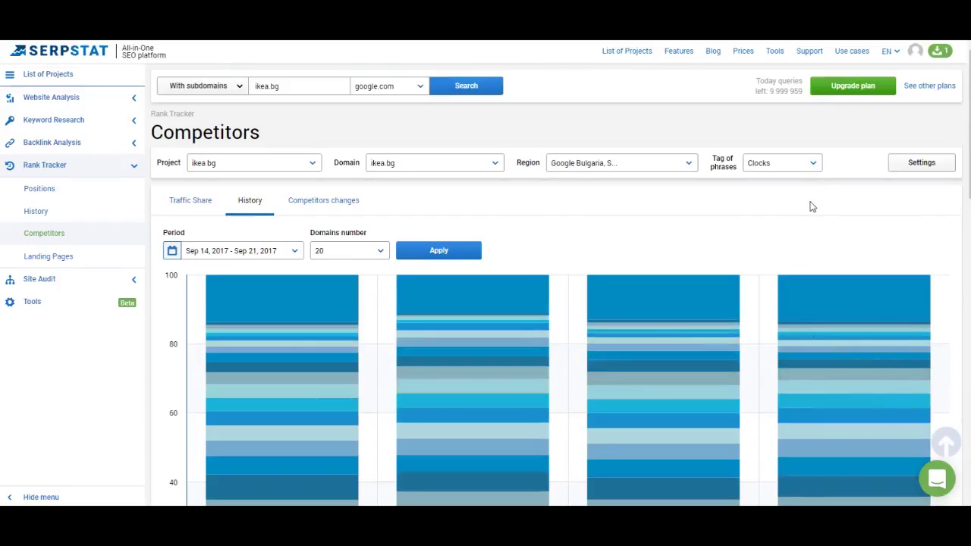
Step: Replace the Clocks tag with Mattresses as the phrase filter of the competitors' history report
left_click(810, 169)
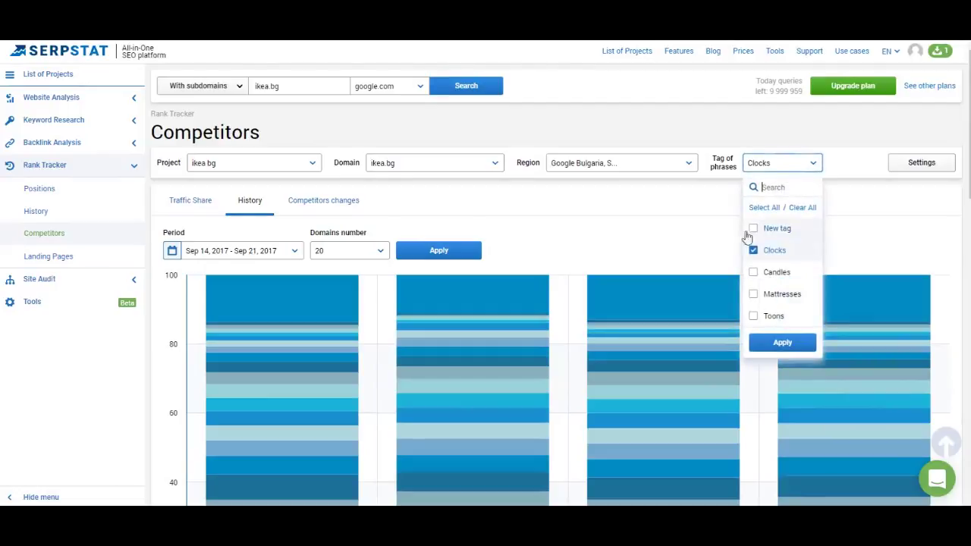
left_click(753, 252)
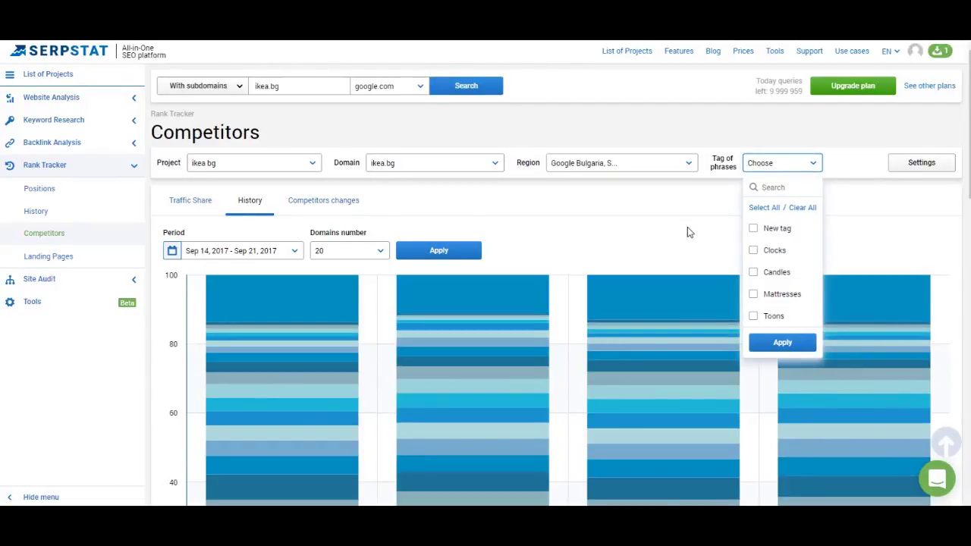
left_click(753, 295)
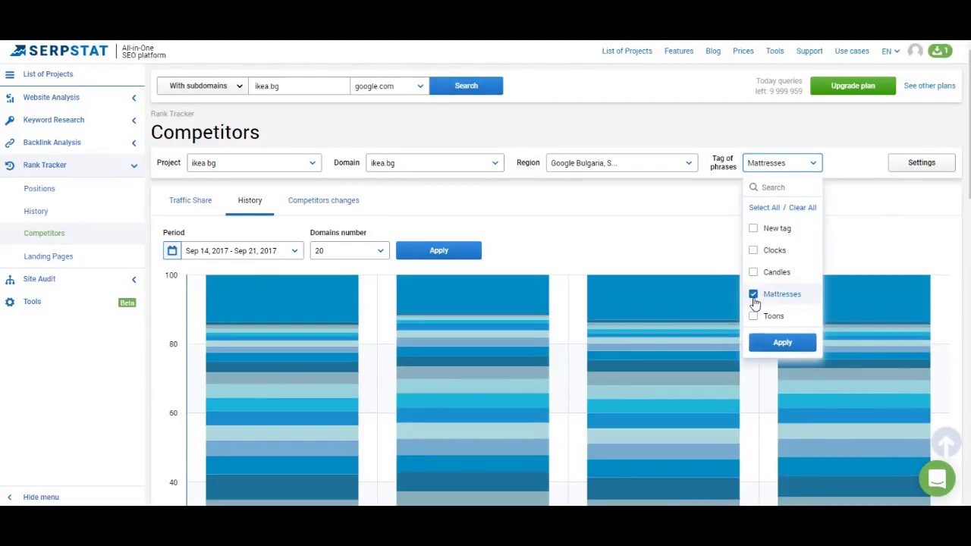
left_click(785, 342)
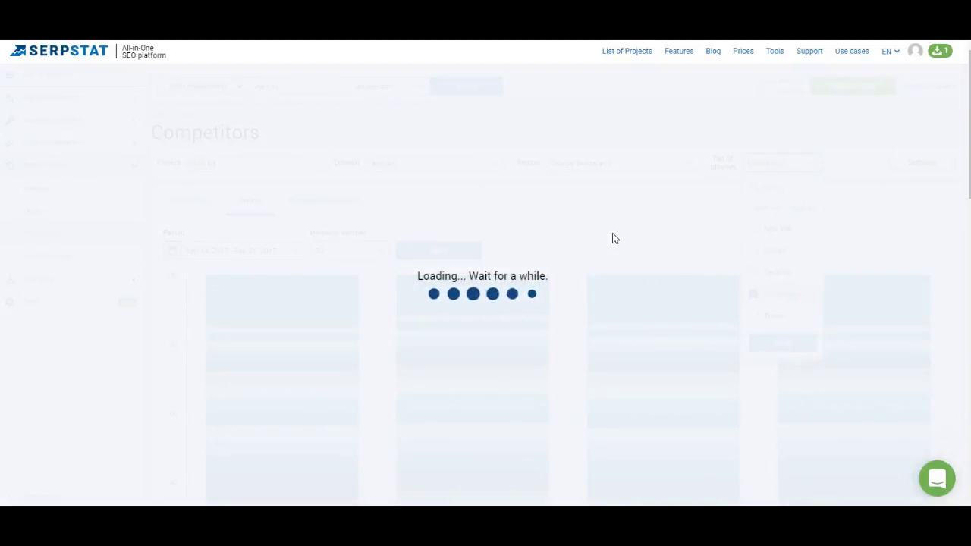
Step: Examine the domain visibility chart and the daily top-20 competitor tables for the Mattresses keywords, tracing how individual domains move between dates
scroll(430, 310, "down", 3)
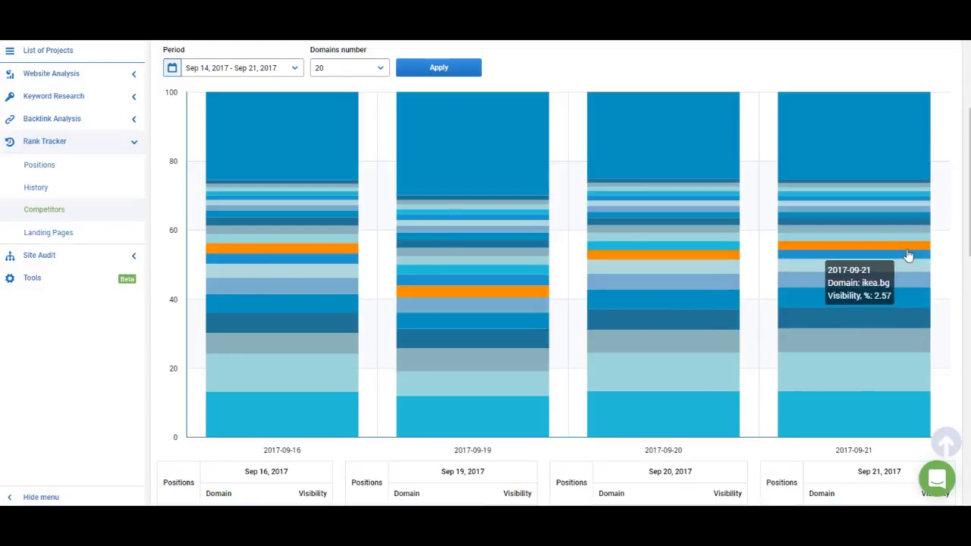
scroll(875, 245, "up", 3)
scroll(903, 243, "down", 10)
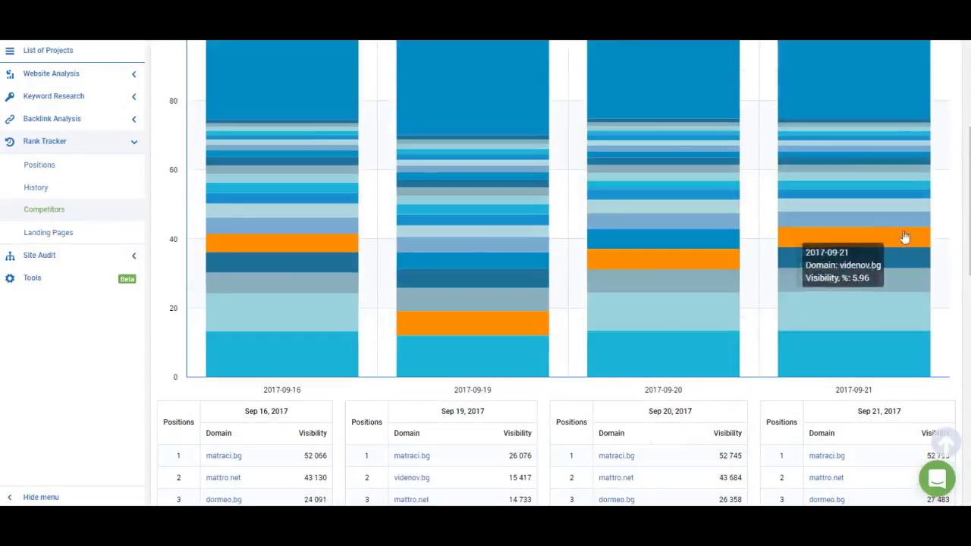
scroll(326, 281, "up", 3)
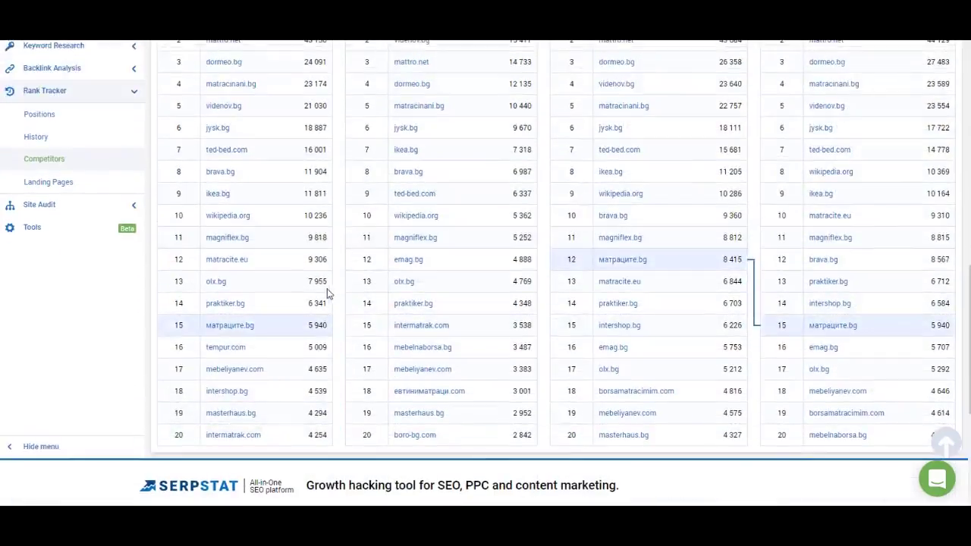
scroll(301, 350, "up", 5)
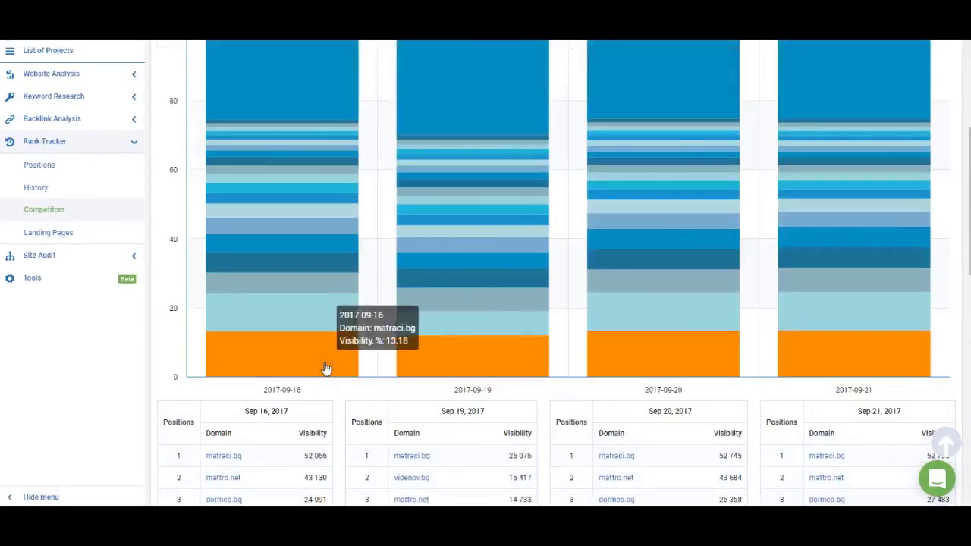
scroll(834, 379, "down", 4)
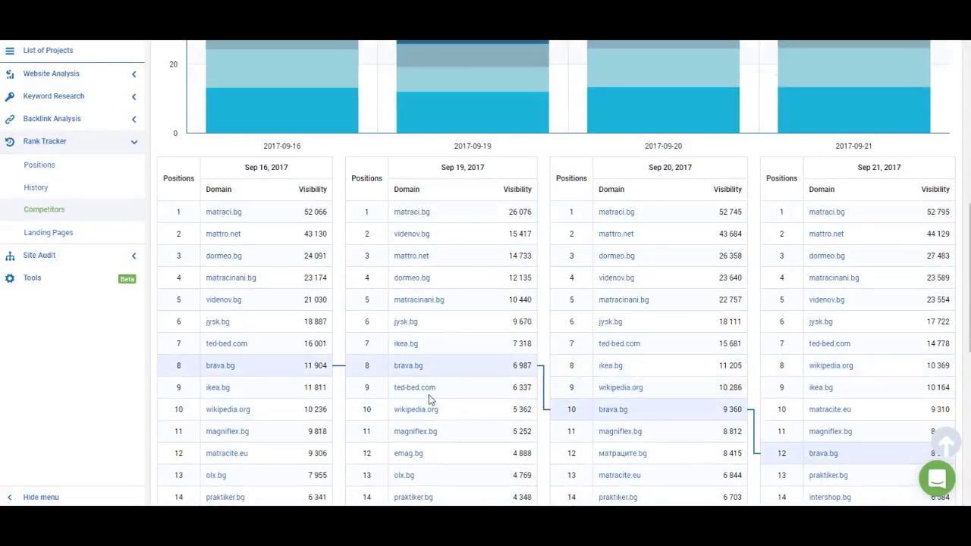
scroll(429, 395, "down", 7)
scroll(473, 260, "up", 9)
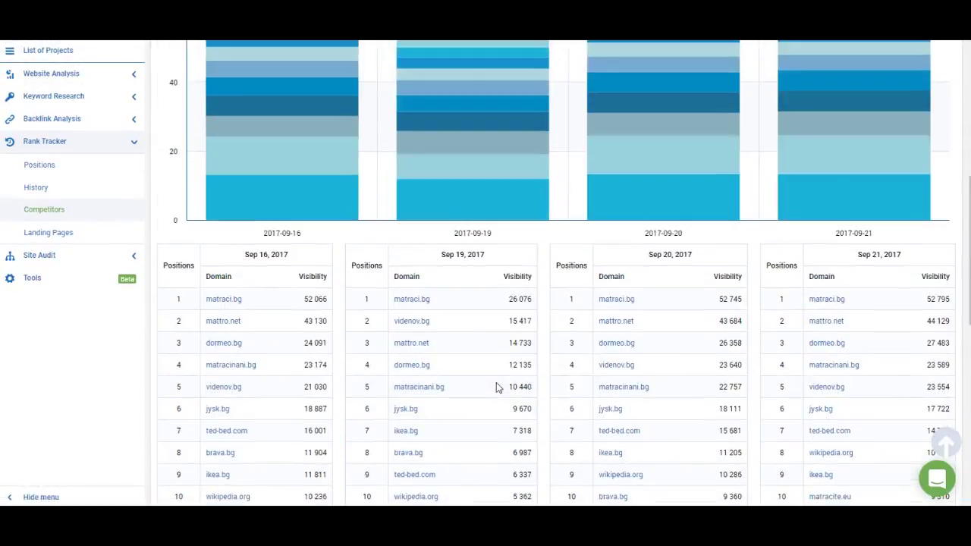
scroll(499, 391, "up", 6)
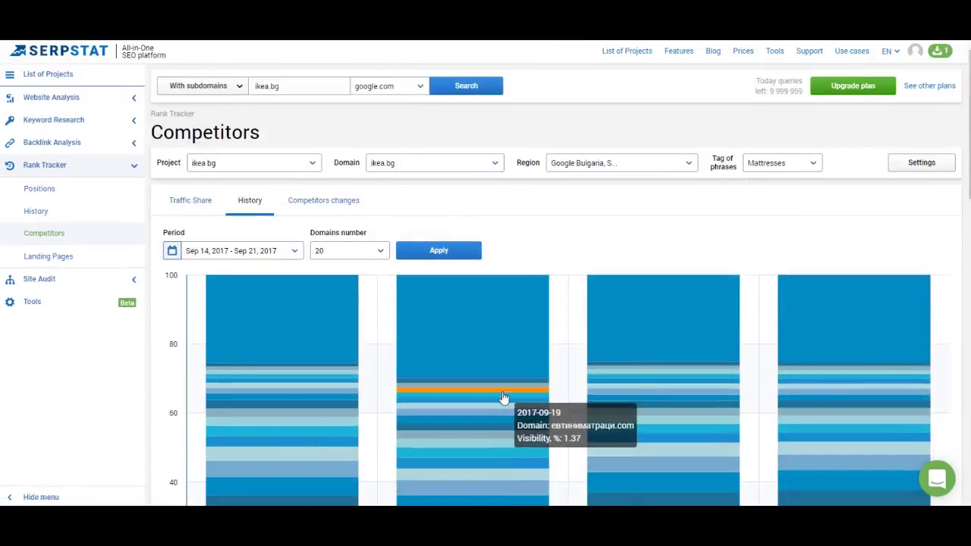
Step: Open the competitors changes report, review the improved, lost and declined competitors, and return to the competitors' history
left_click(336, 204)
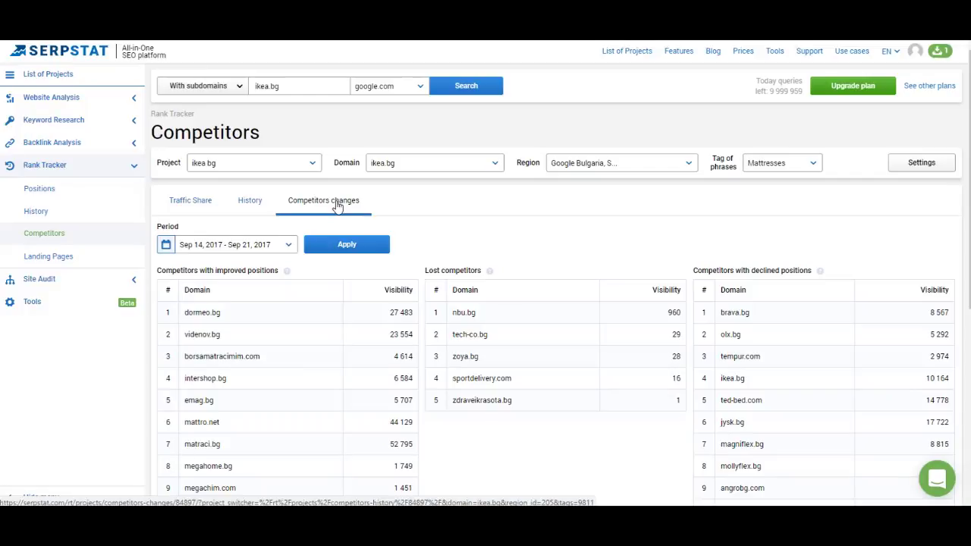
scroll(338, 203, "down", 1)
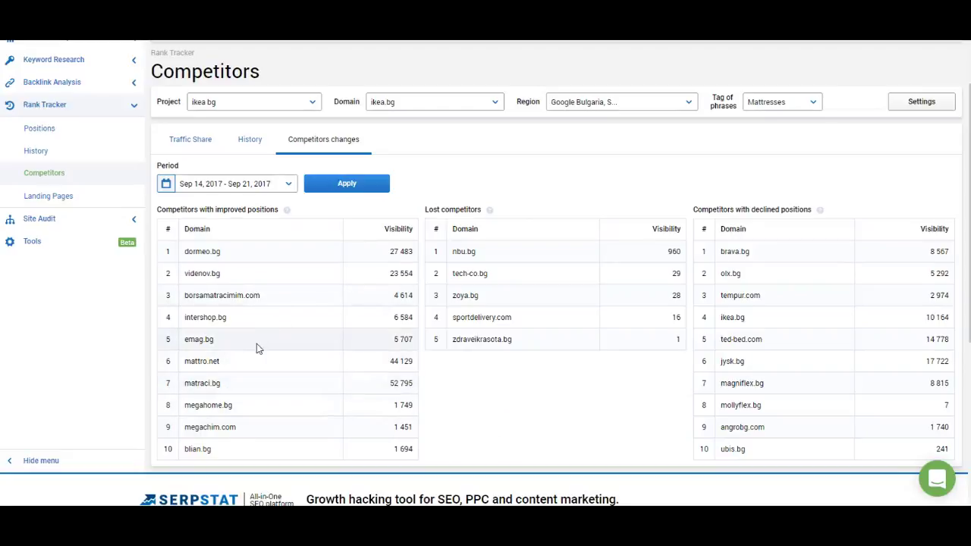
scroll(257, 348, "up", 1)
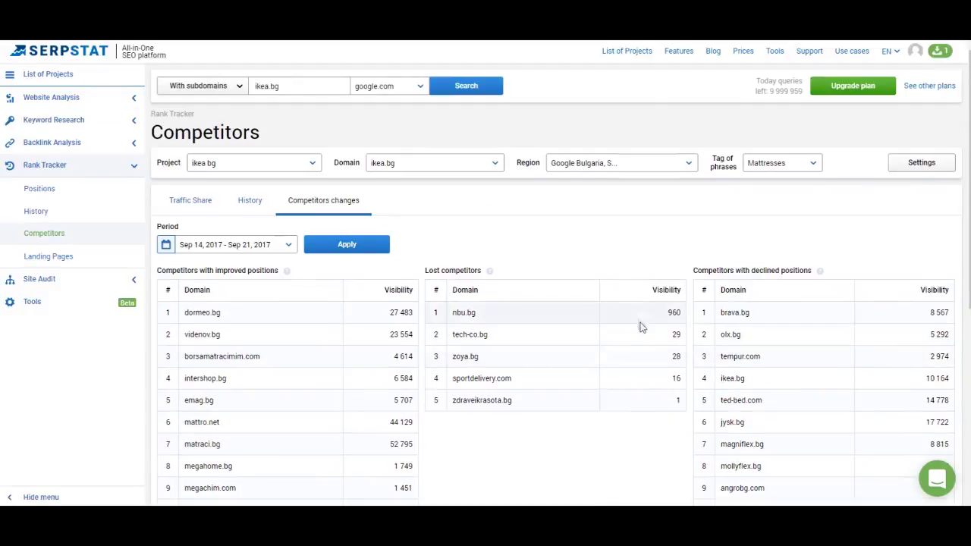
left_click(251, 202)
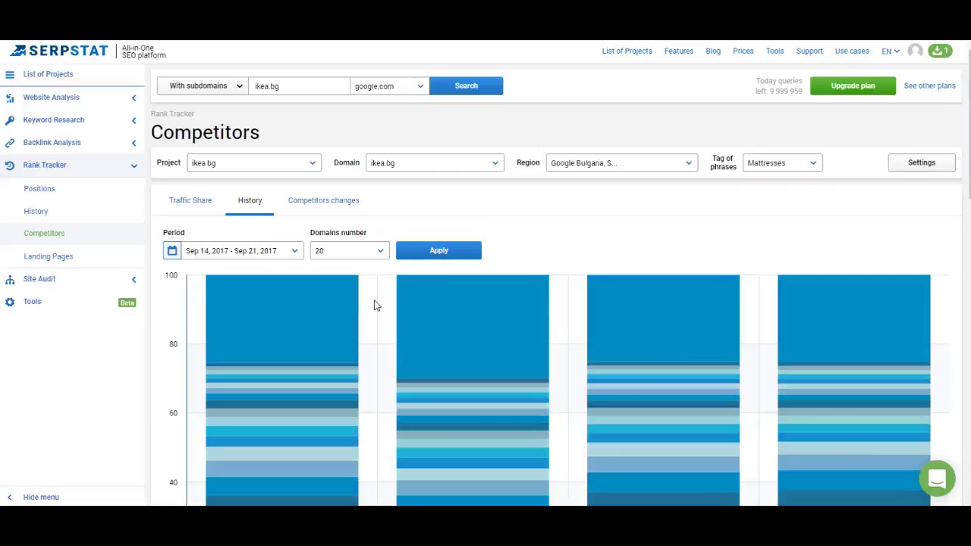
Step: Open Rank Tracker's landing pages report and review the Mattresses keywords with their SERP URLs, regions and positions
left_click(59, 262)
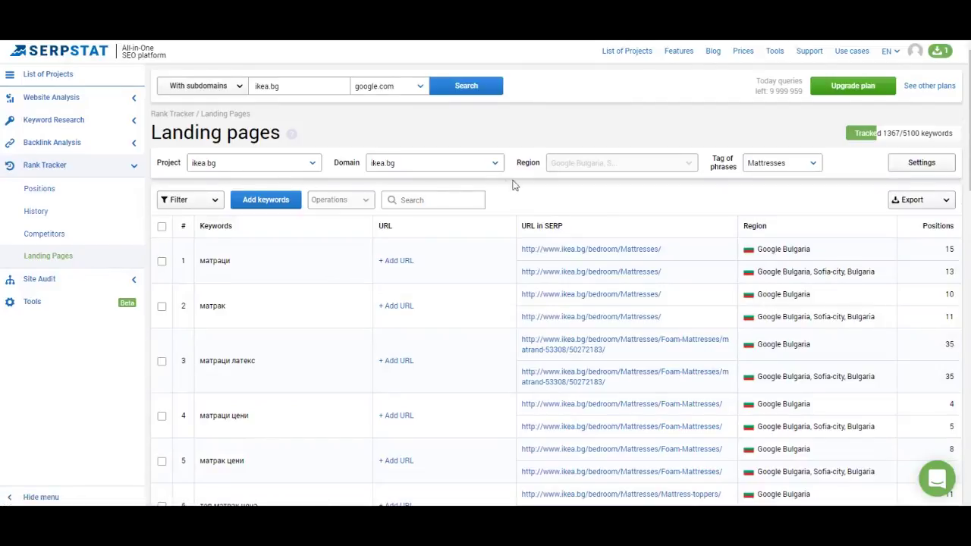
mouse_move(537, 226)
scroll(541, 146, "down", 10)
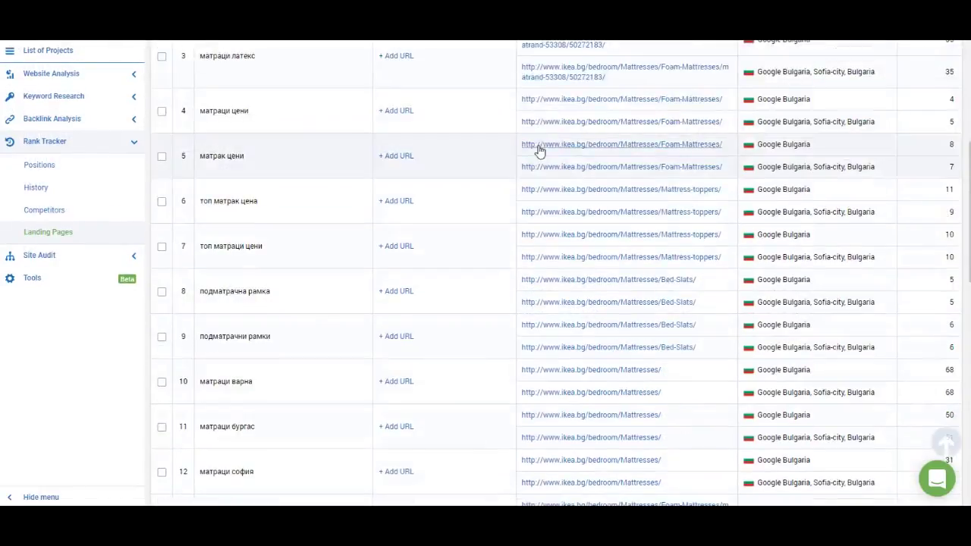
scroll(468, 234, "down", 3)
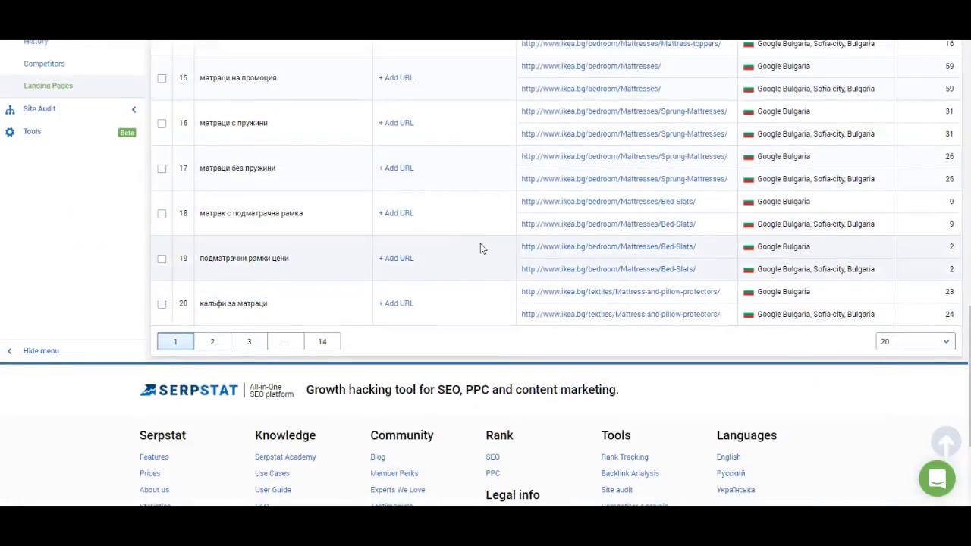
scroll(468, 240, "up", 15)
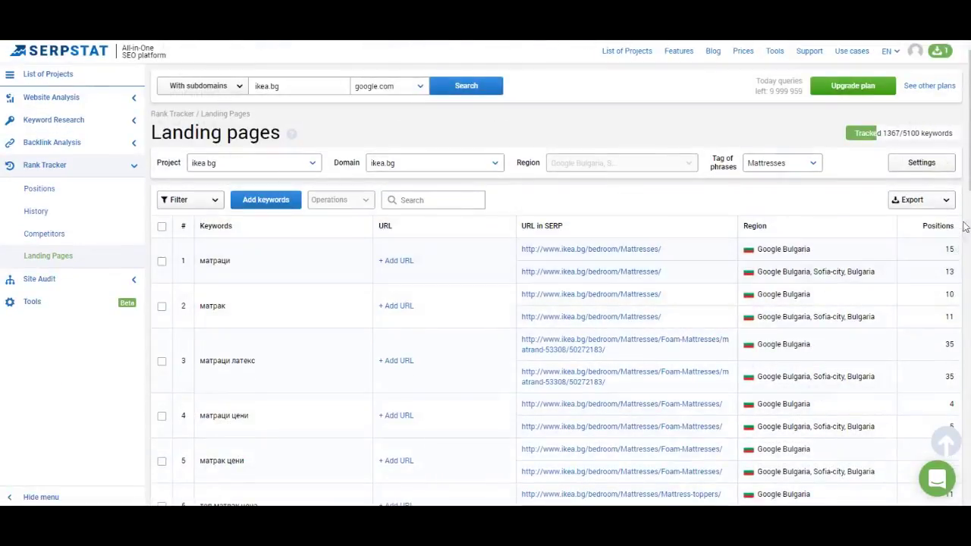